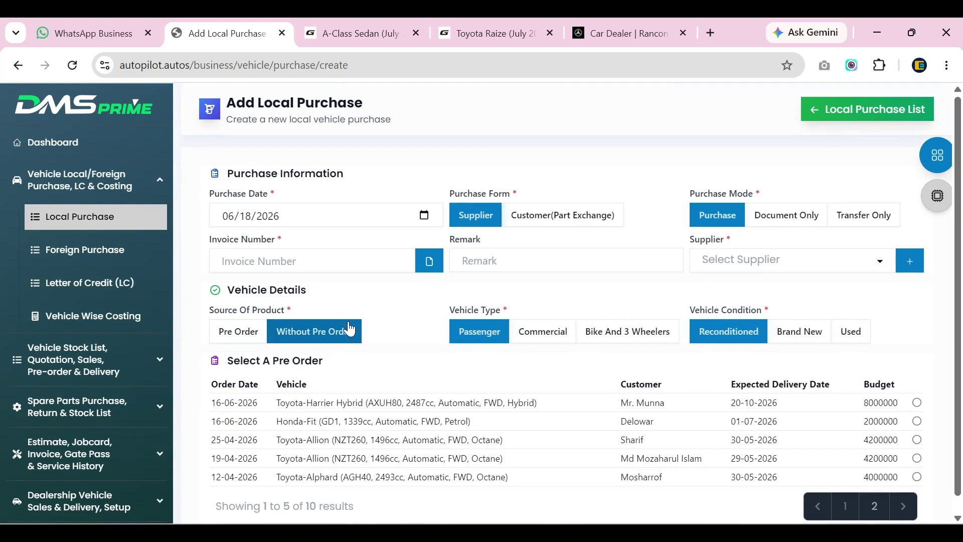
# Step: Search the purchase form's vehicle list for "all" and "rav4", and clear the search text
pyautogui.scroll(-3, 450, 371)
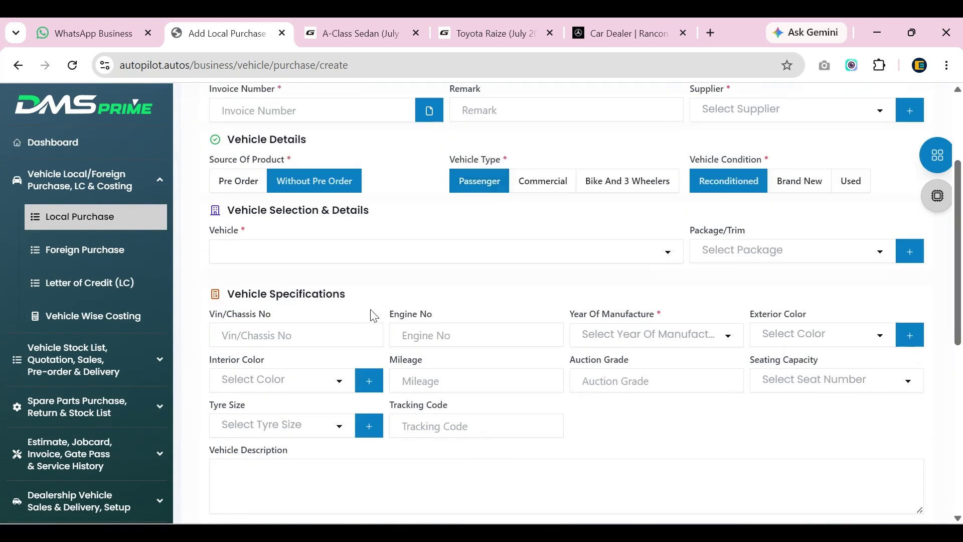
pyautogui.click(285, 251)
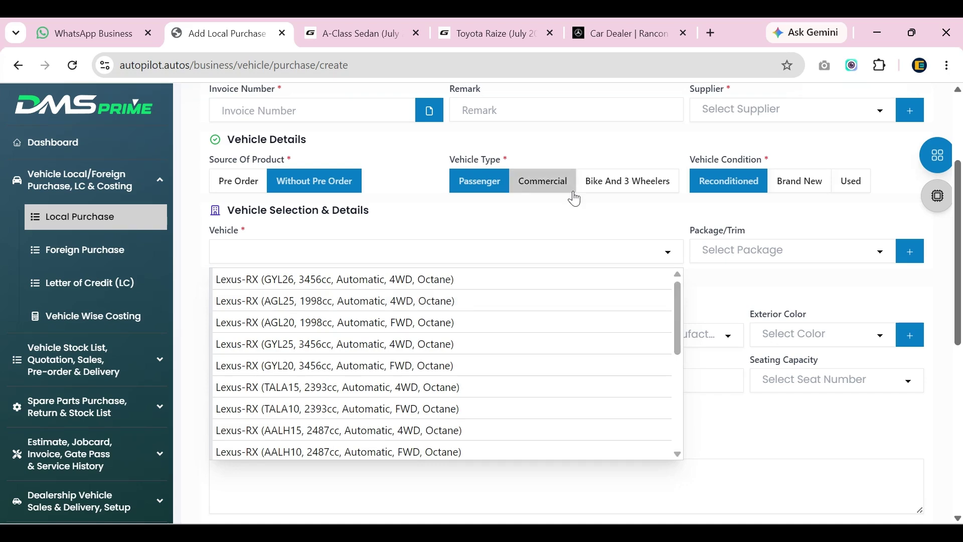
pyautogui.write('all')
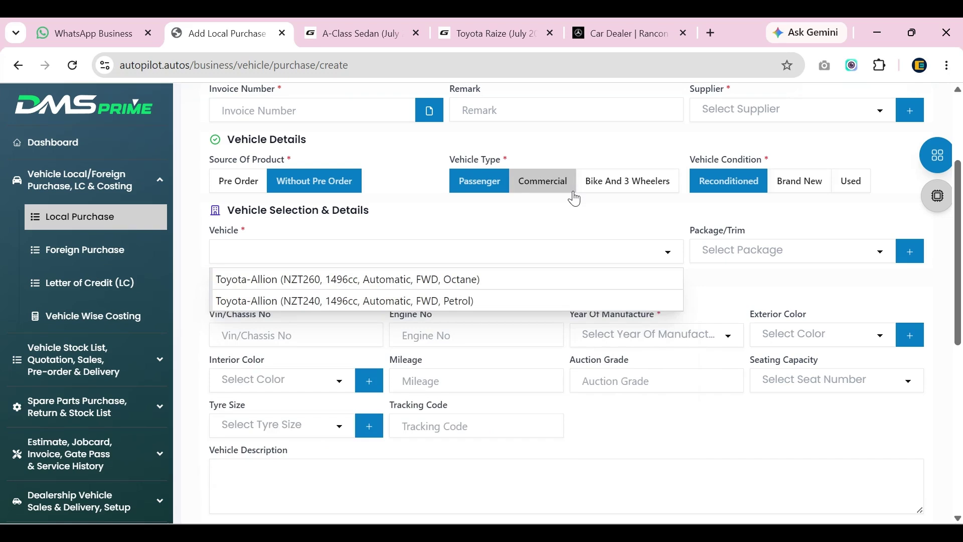
pyautogui.write('rav')
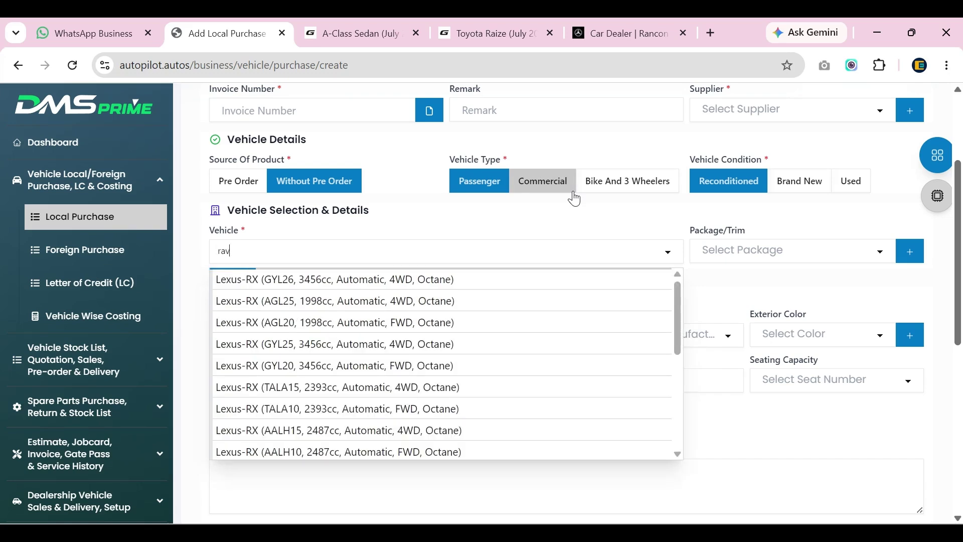
pyautogui.write('4')
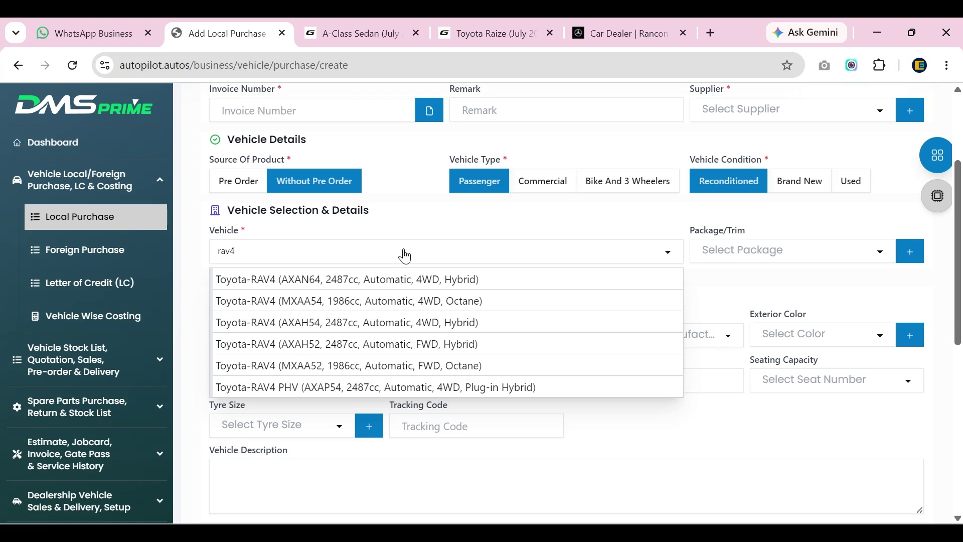
pyautogui.press('BackSpace')
pyautogui.press('BackSpace')
pyautogui.press('BackSpace')
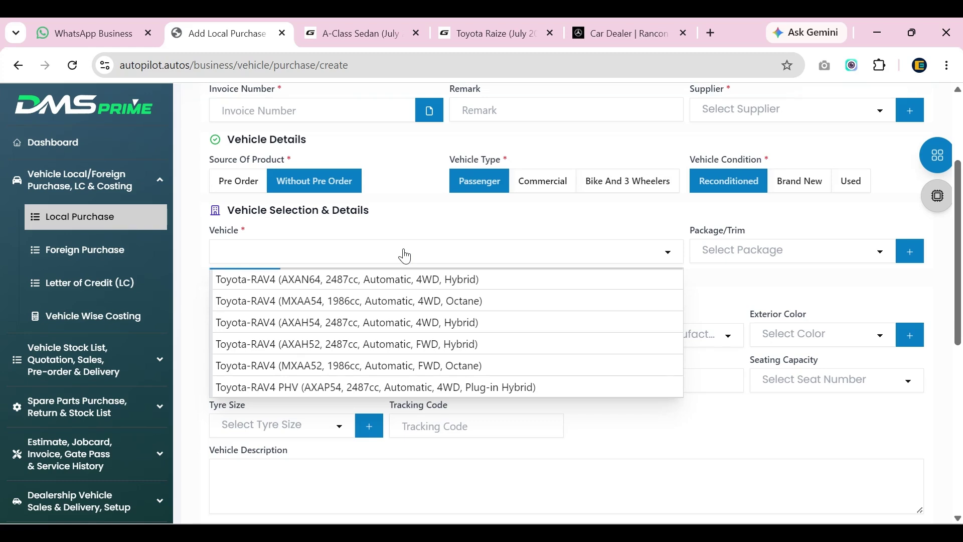
# Step: Leave the purchase form for the dashboard and open the passenger vehicle list in the vehicle product setup
pyautogui.click(69, 143)
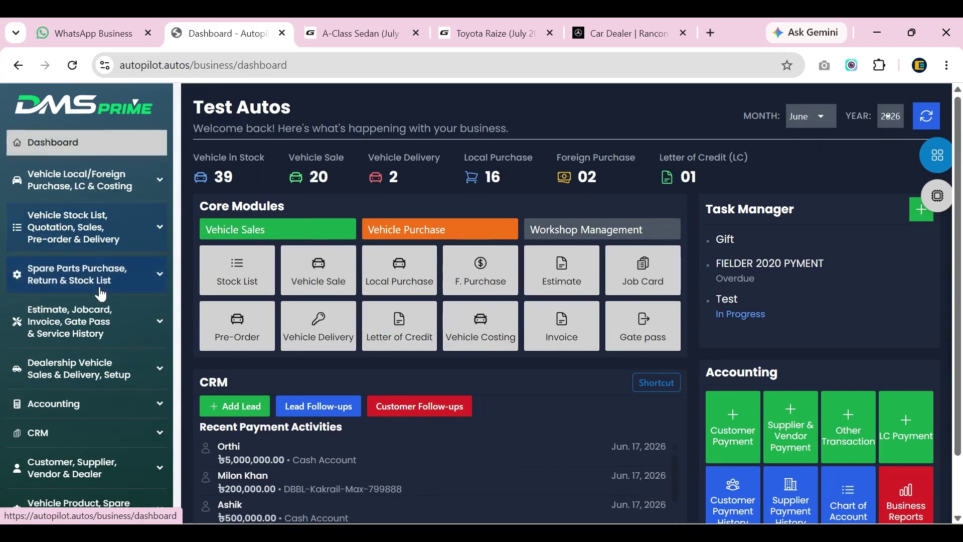
pyautogui.scroll(-3, 90, 233)
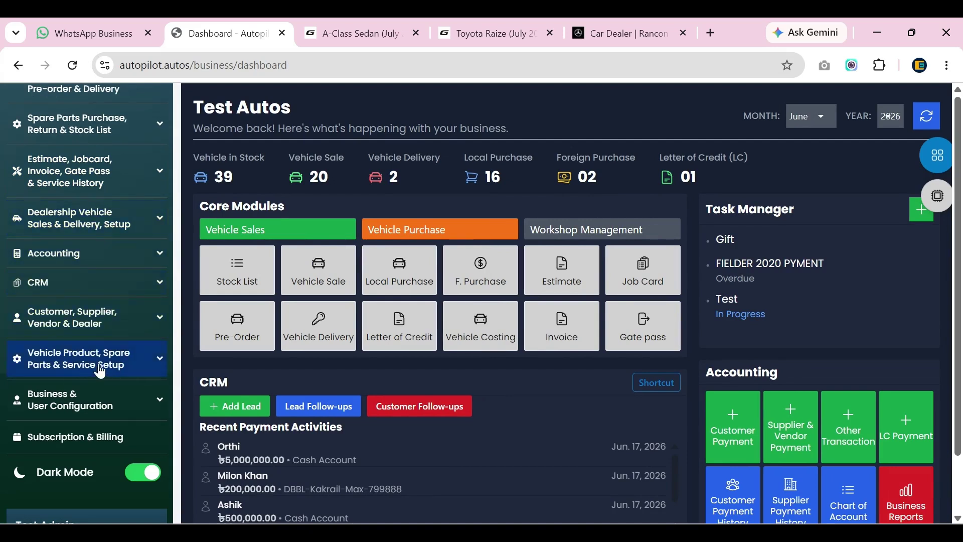
pyautogui.click(133, 361)
pyautogui.scroll(-3, 133, 362)
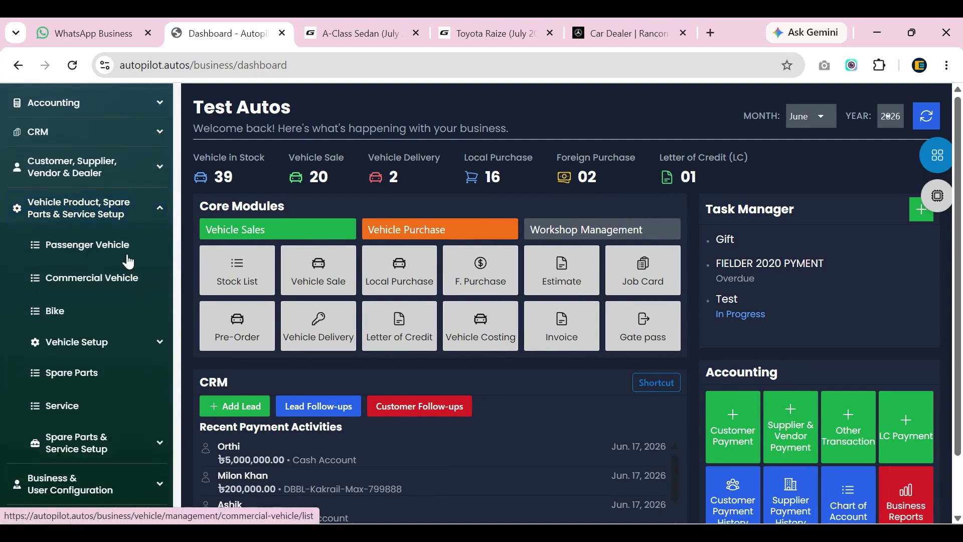
pyautogui.click(92, 248)
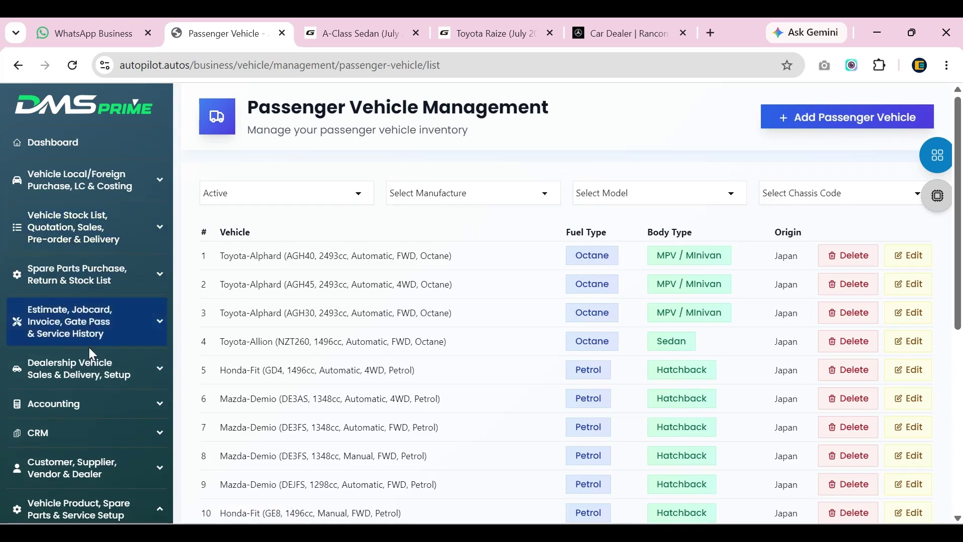
# Step: Look through the passenger vehicle list and filter it by manufacturer Toyota and model Allion
pyautogui.scroll(-5, 90, 351)
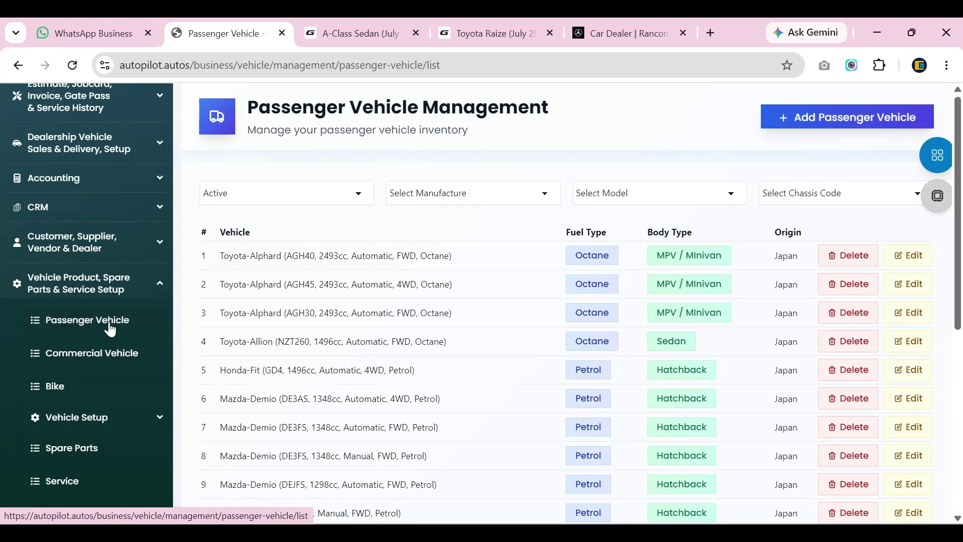
pyautogui.scroll(-6, 344, 275)
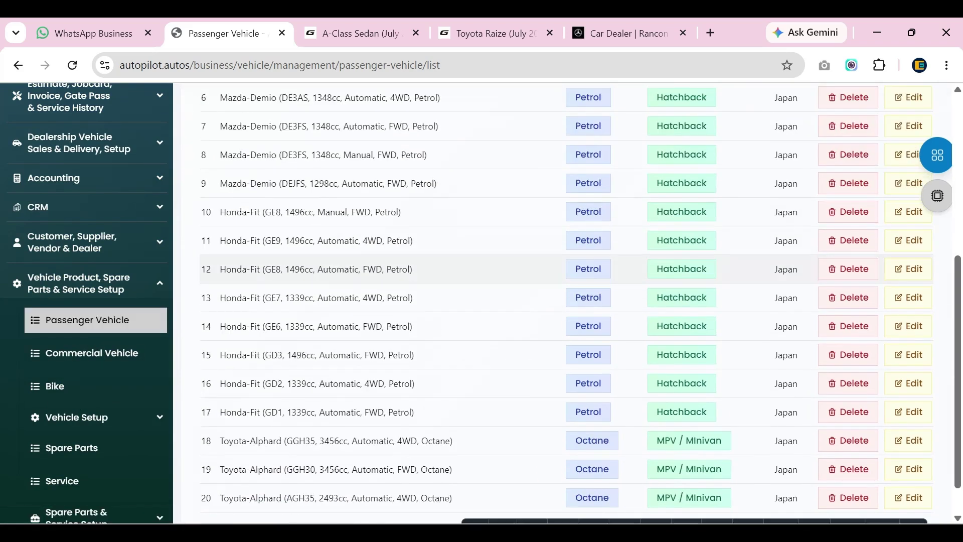
pyautogui.scroll(6, 344, 275)
pyautogui.click(424, 199)
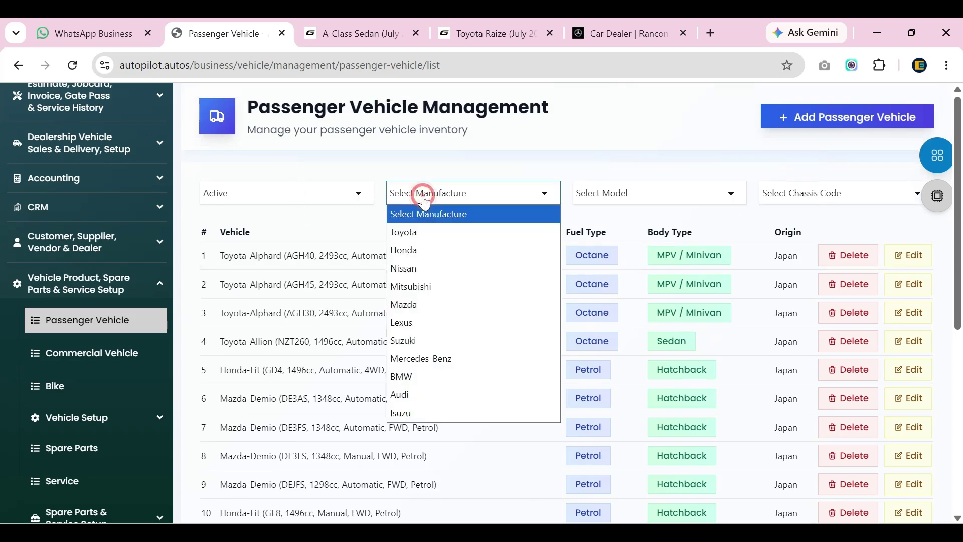
pyautogui.click(455, 235)
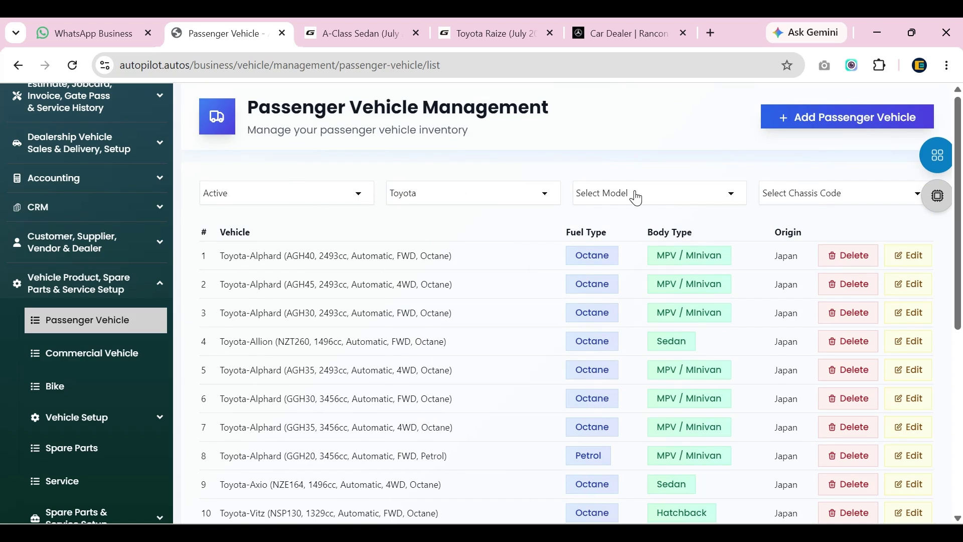
pyautogui.click(636, 198)
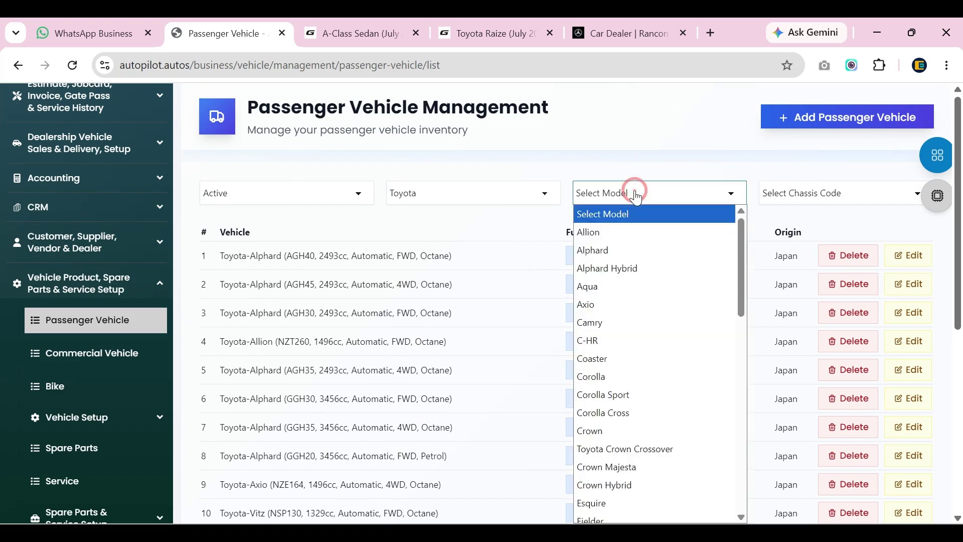
pyautogui.click(581, 235)
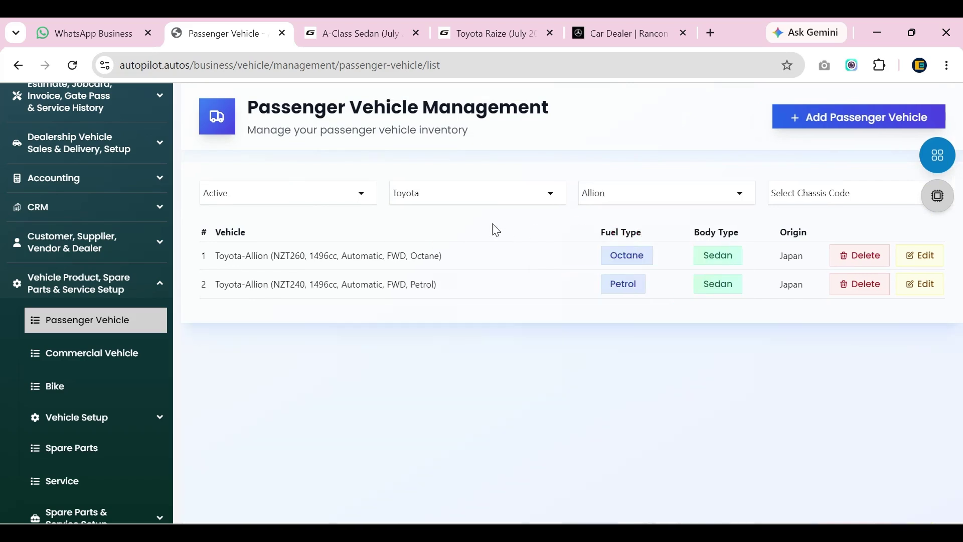
# Step: Switch the passenger vehicle list's model filter to RAV4
pyautogui.click(604, 197)
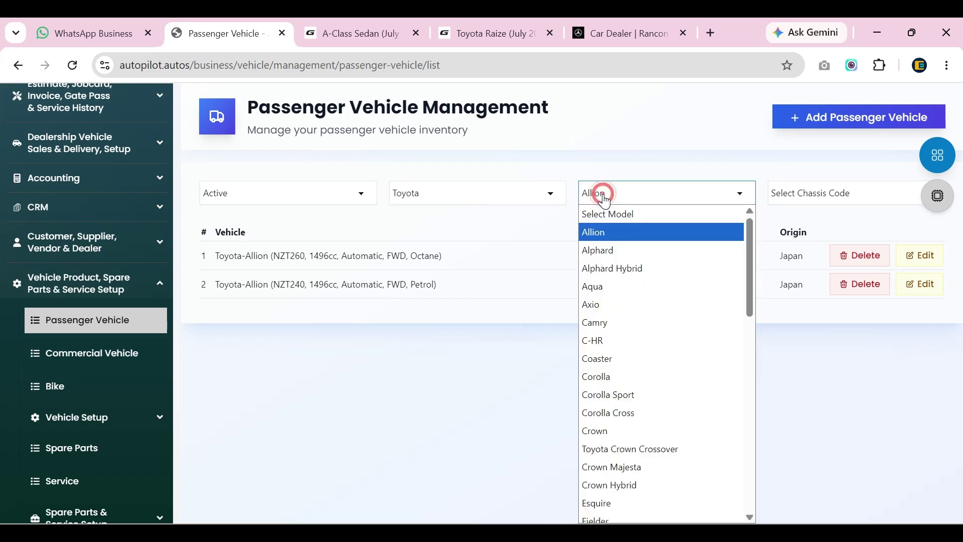
pyautogui.press('r')
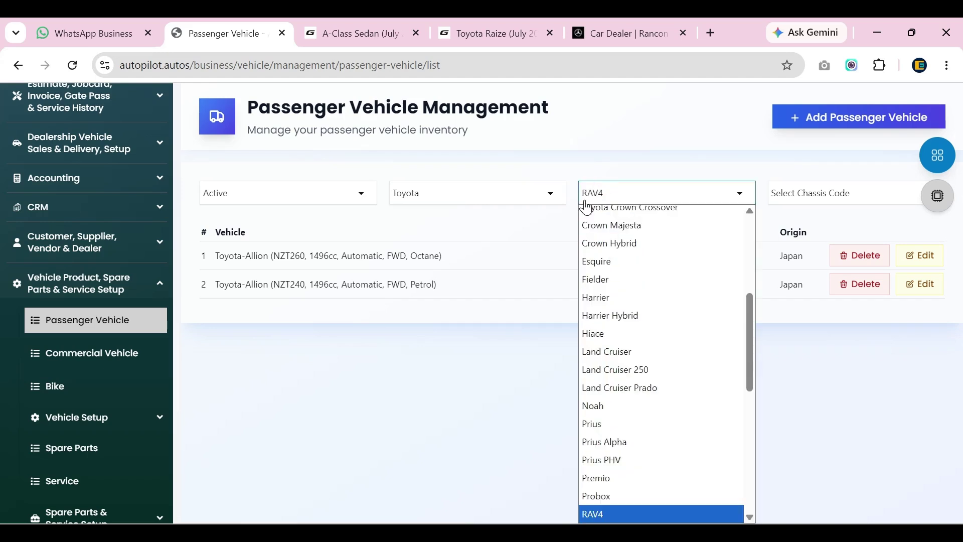
pyautogui.scroll(-8, 638, 276)
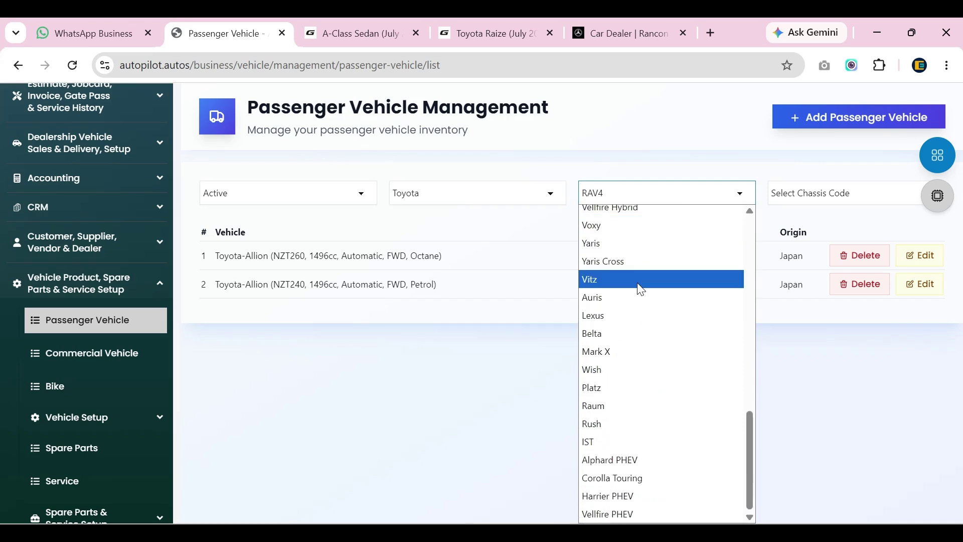
pyautogui.scroll(5, 640, 289)
pyautogui.click(687, 192)
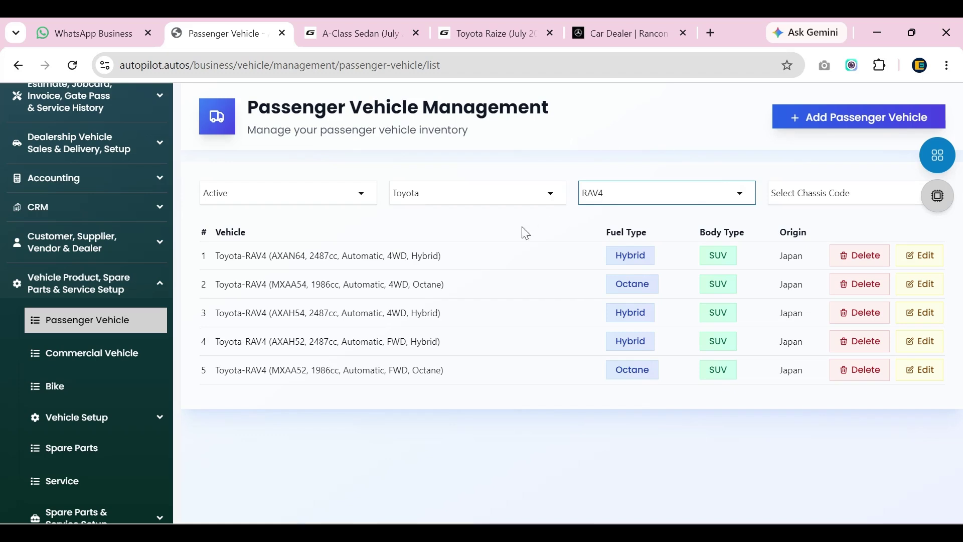
# Step: Start a new passenger vehicle entry and set its manufacturer to Toyota
pyautogui.click(808, 123)
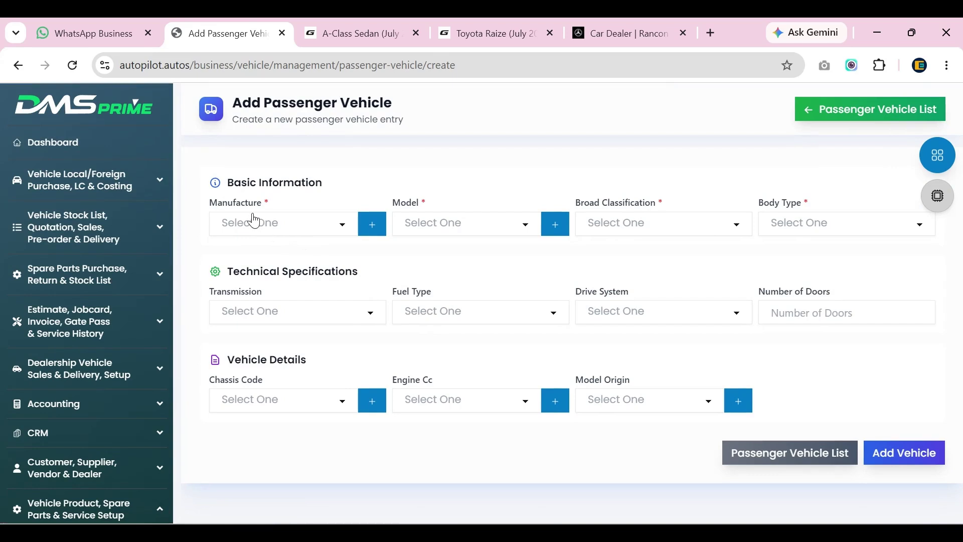
pyautogui.click(259, 235)
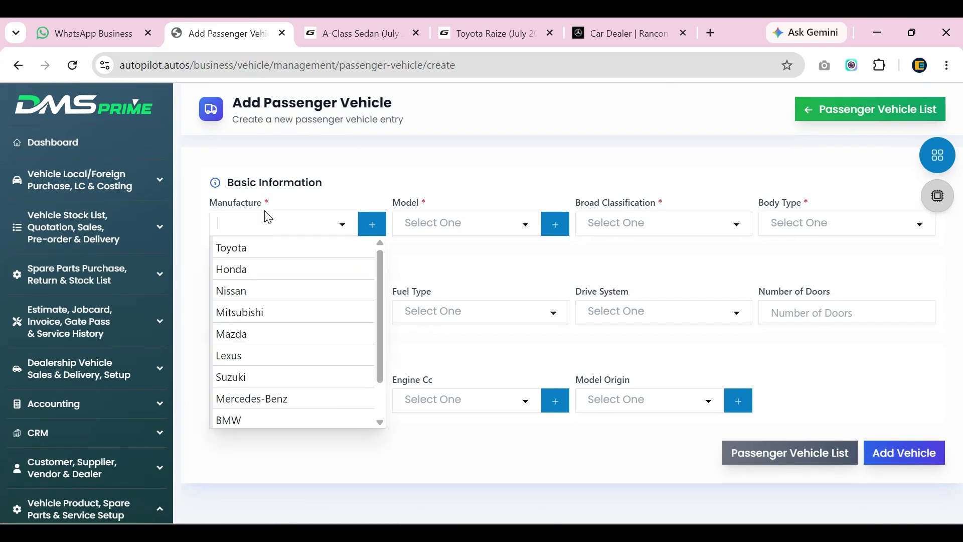
pyautogui.scroll(-1, 262, 258)
pyautogui.scroll(1, 263, 265)
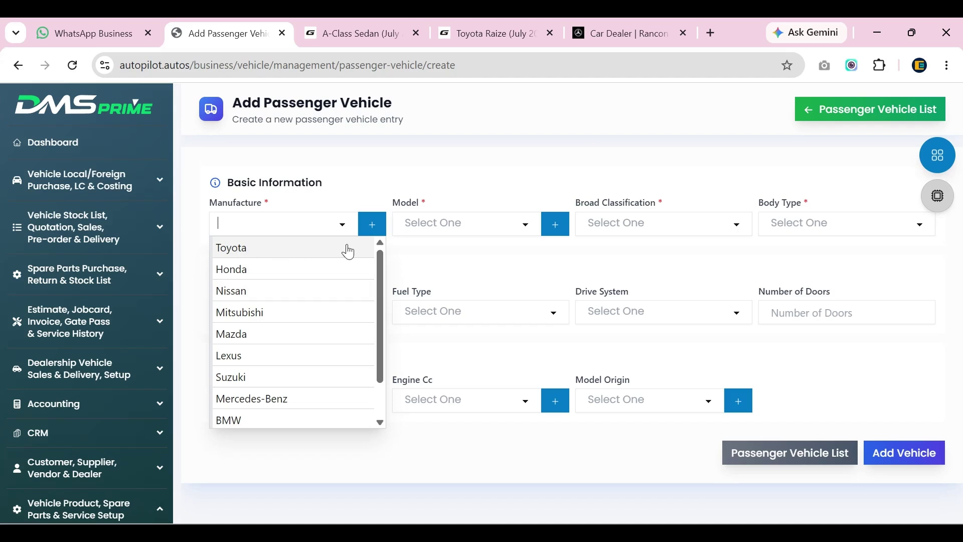
pyautogui.click(237, 252)
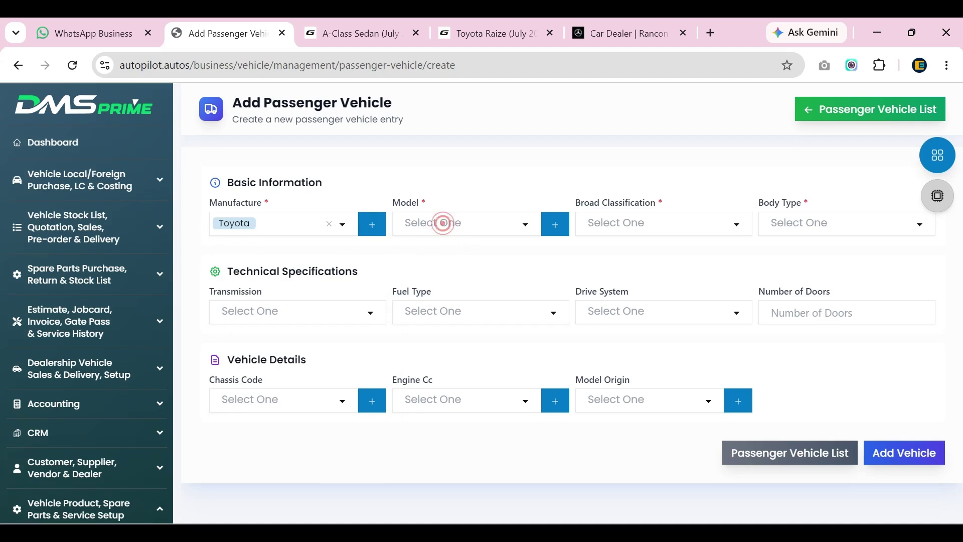
# Step: Search the new vehicle's model list for "raiz"
pyautogui.click(441, 222)
pyautogui.write('rai')
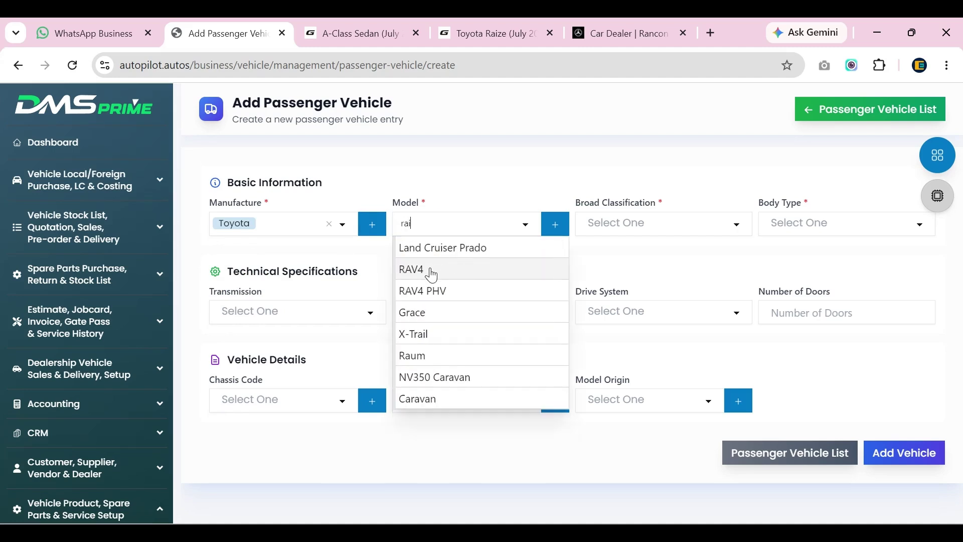
pyautogui.write('z')
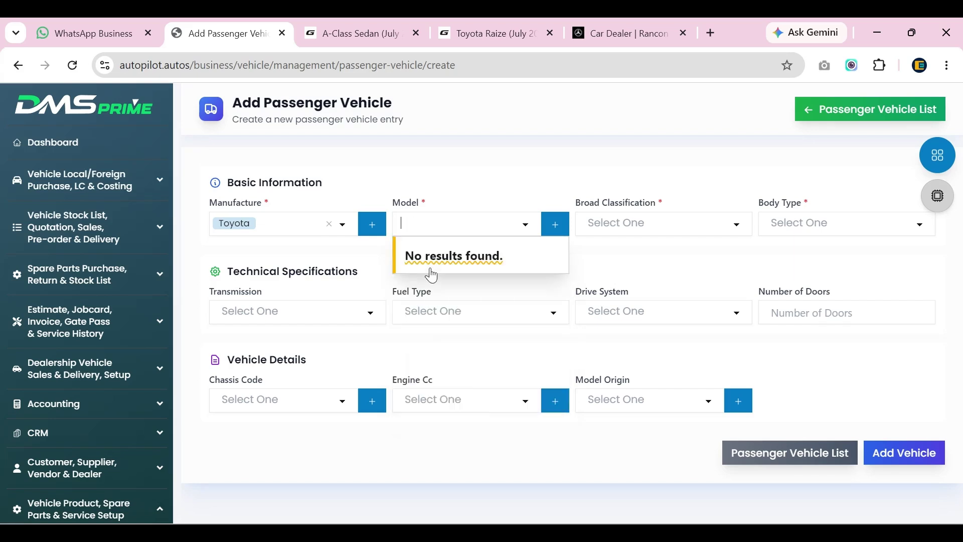
# Step: Start adding a new vehicle model, name it Raize and set its category to Passenger
pyautogui.click(557, 224)
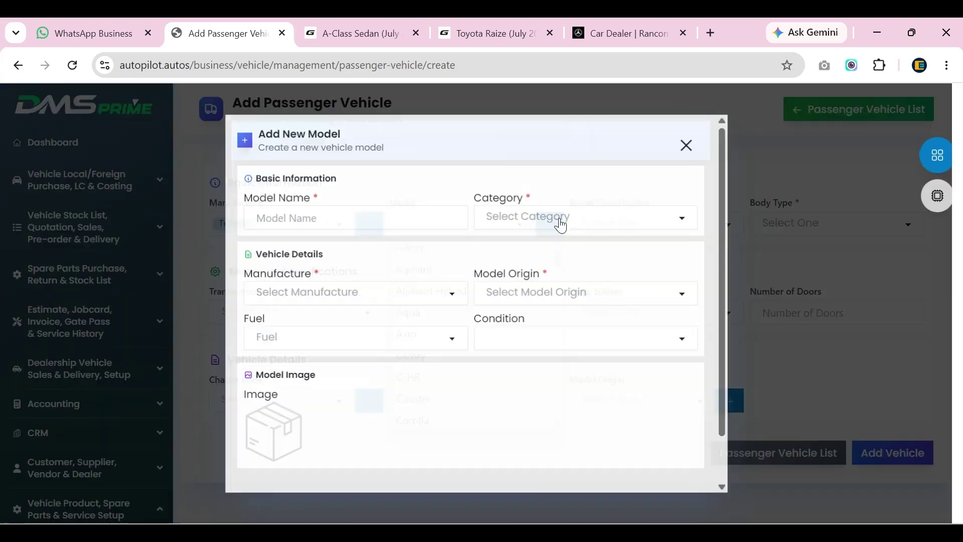
pyautogui.click(346, 217)
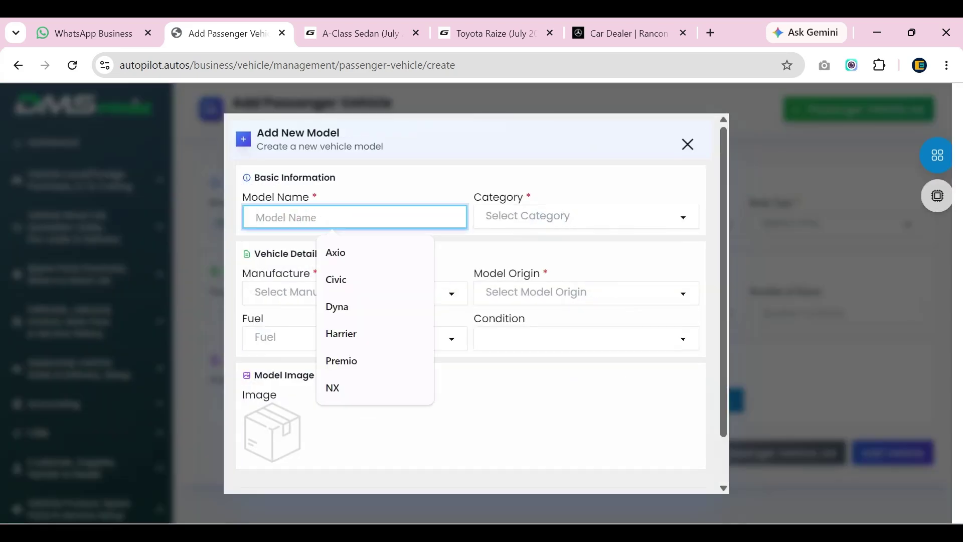
pyautogui.write('Raize')
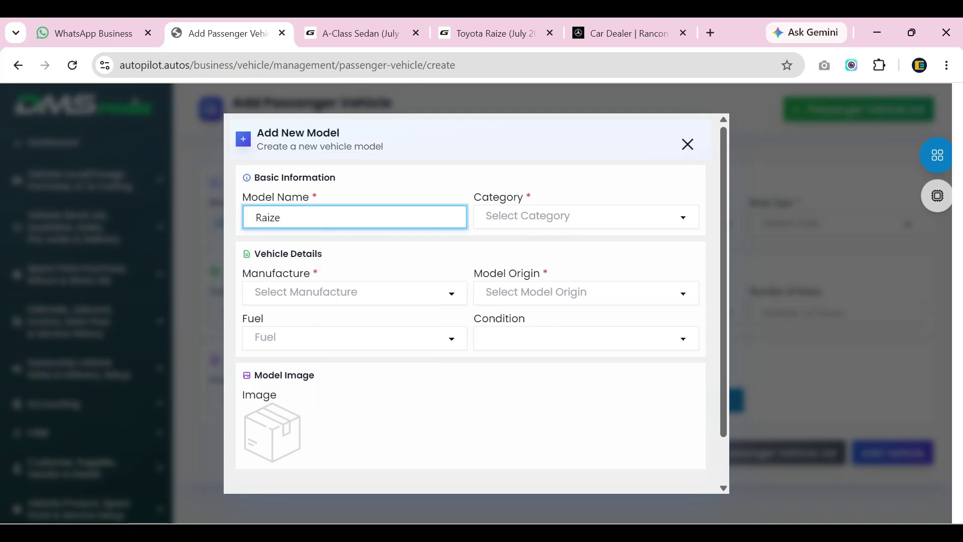
pyautogui.click(513, 223)
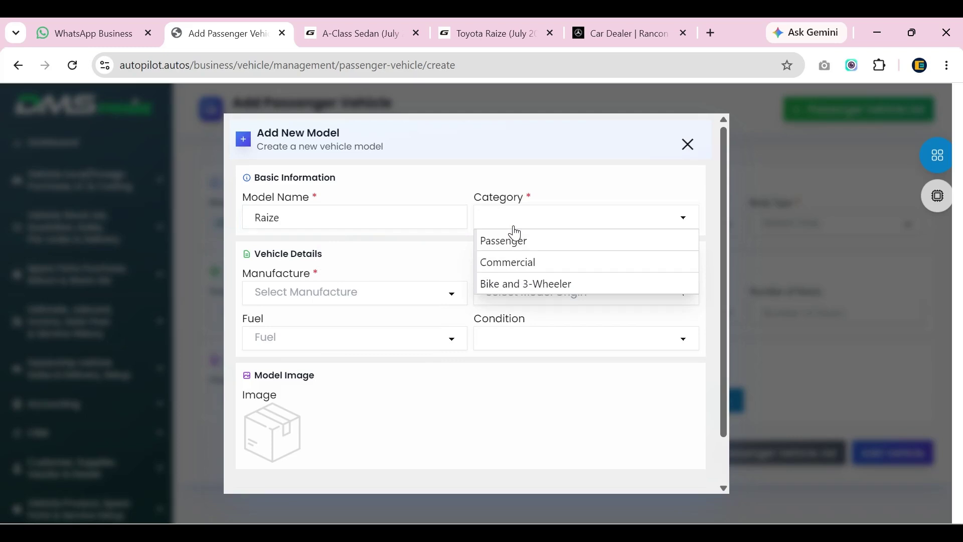
pyautogui.click(526, 245)
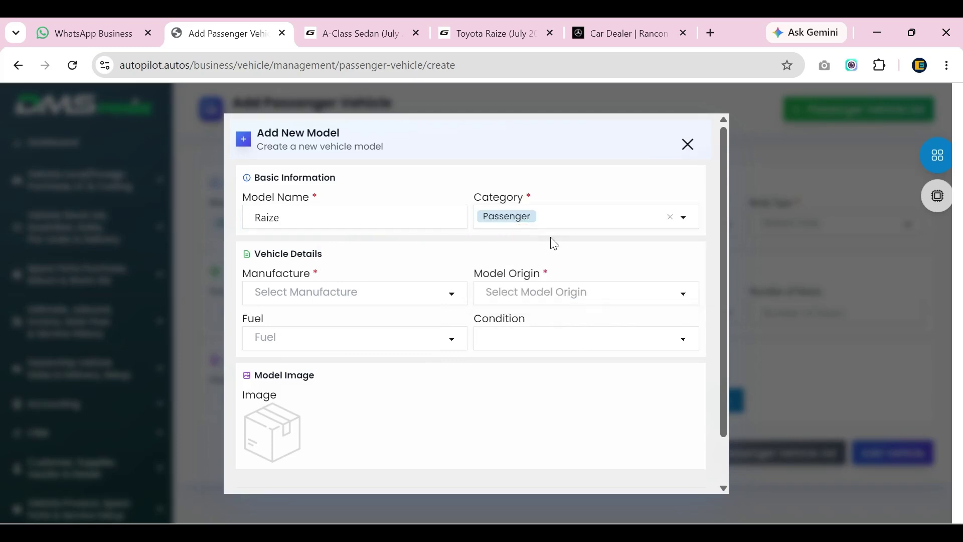
pyautogui.click(557, 218)
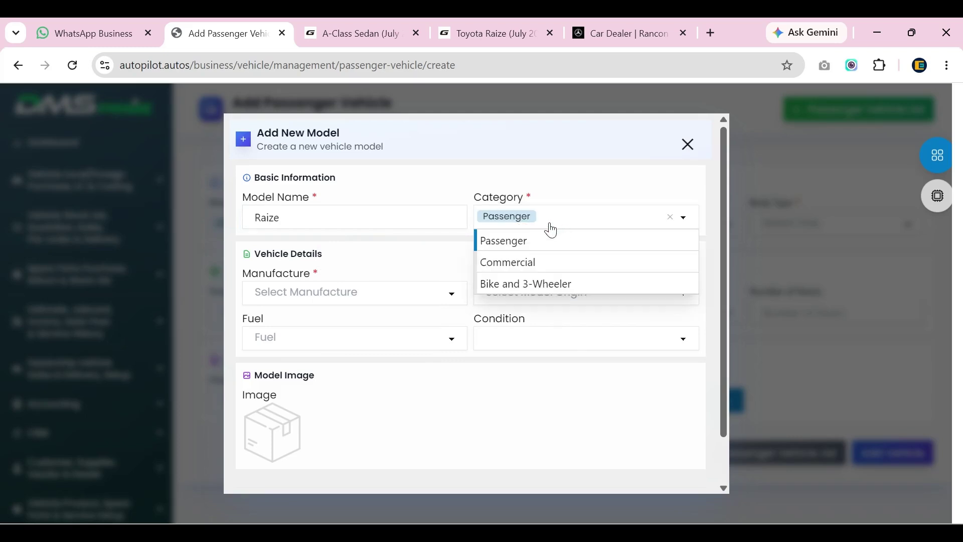
pyautogui.click(335, 258)
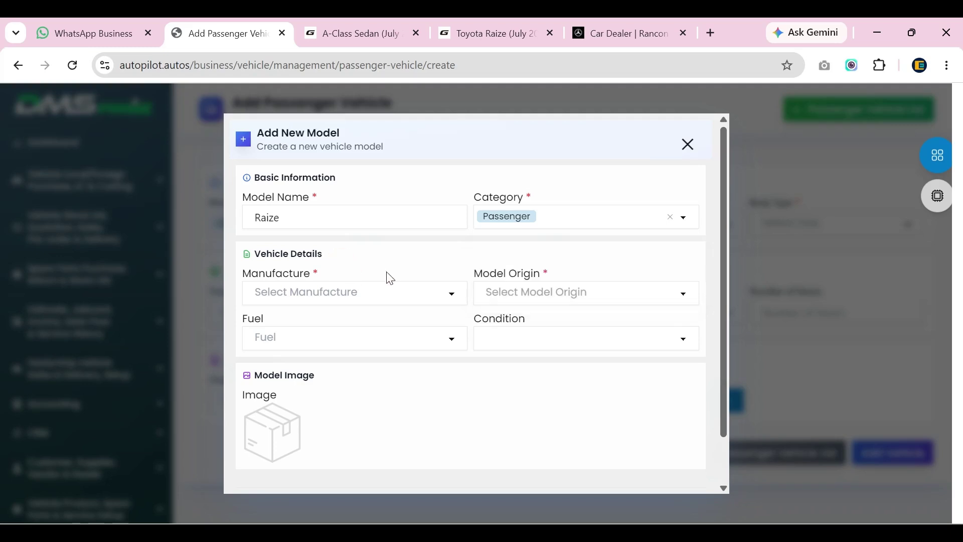
# Step: Set the new Raize model's manufacturer to Toyota and its model origin to Japan
pyautogui.click(322, 299)
pyautogui.click(286, 317)
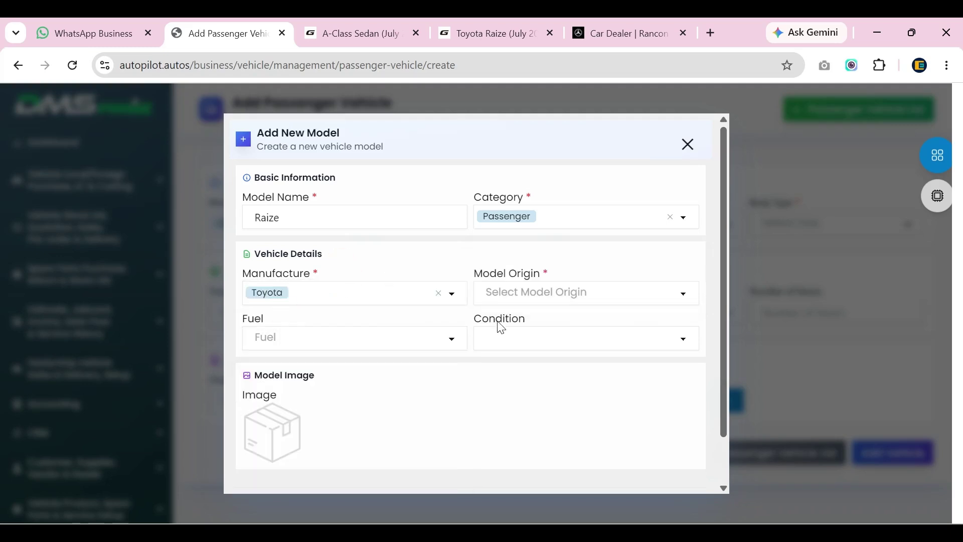
pyautogui.click(519, 288)
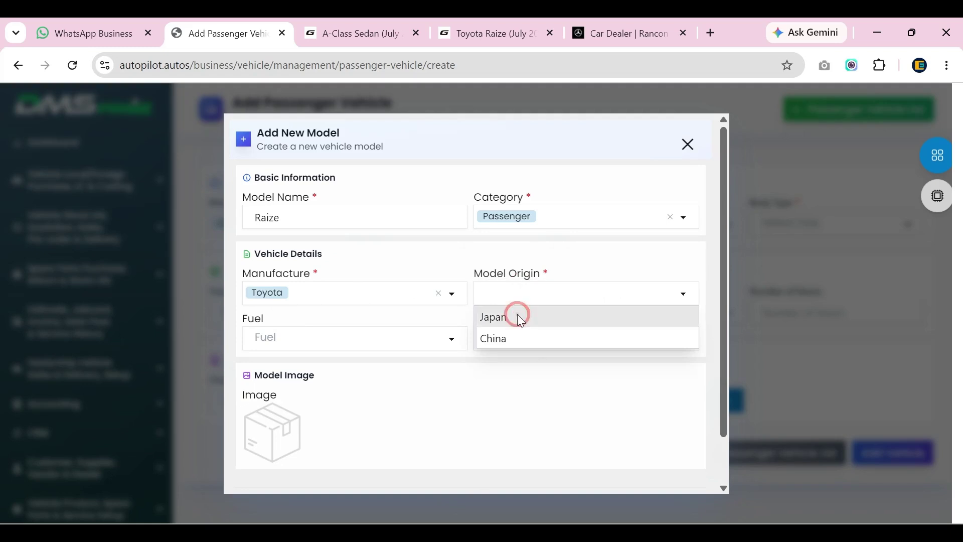
pyautogui.click(517, 315)
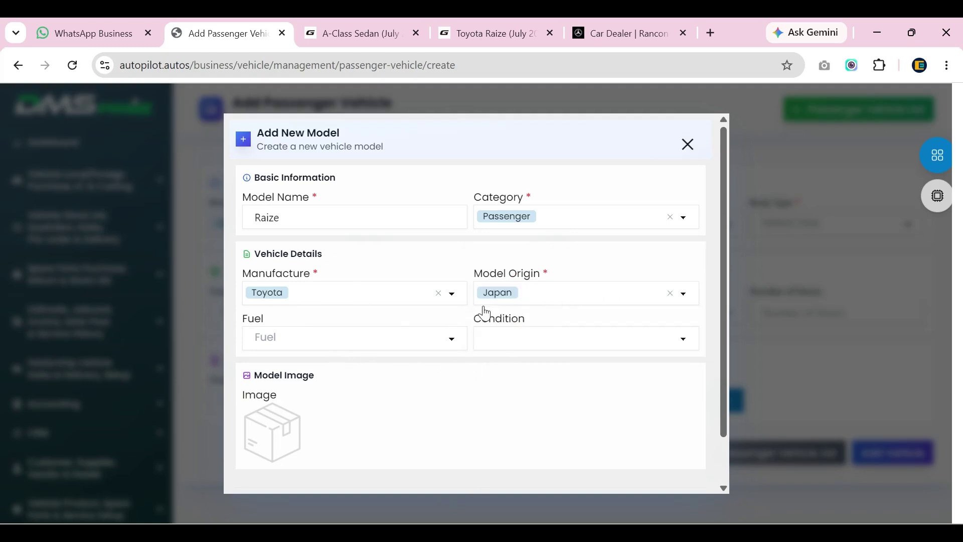
# Step: Assign the fuel types Octane and Hybrid to the new Raize model
pyautogui.click(289, 344)
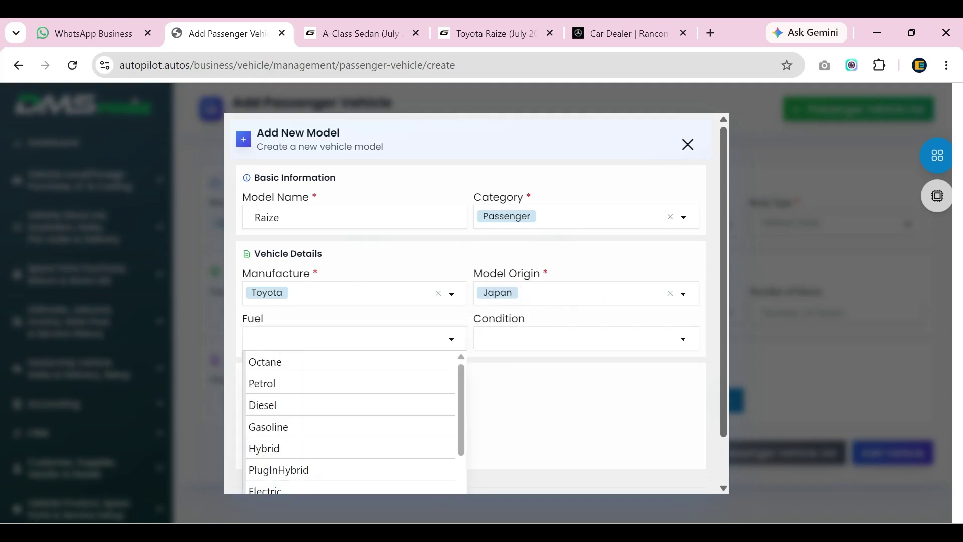
pyautogui.scroll(-2, 298, 366)
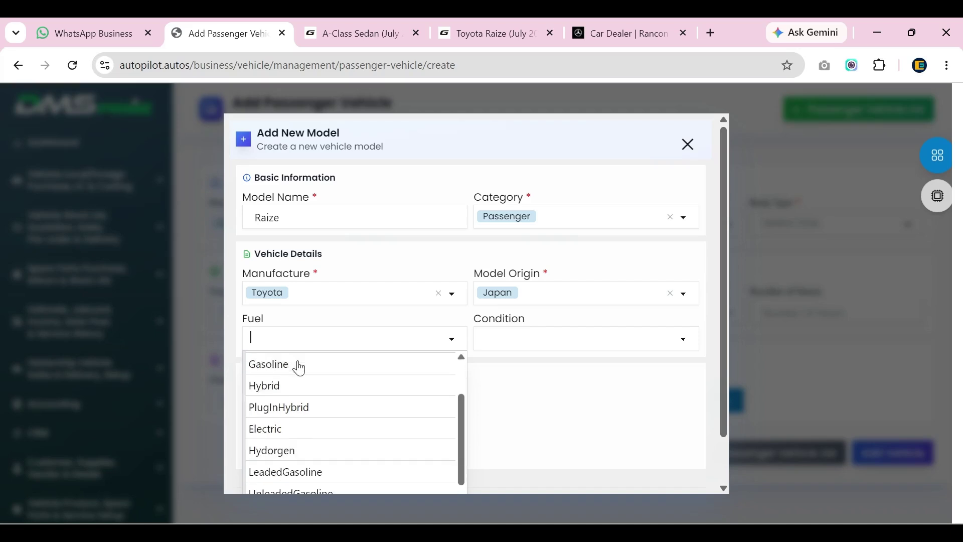
pyautogui.scroll(2, 297, 366)
pyautogui.click(300, 369)
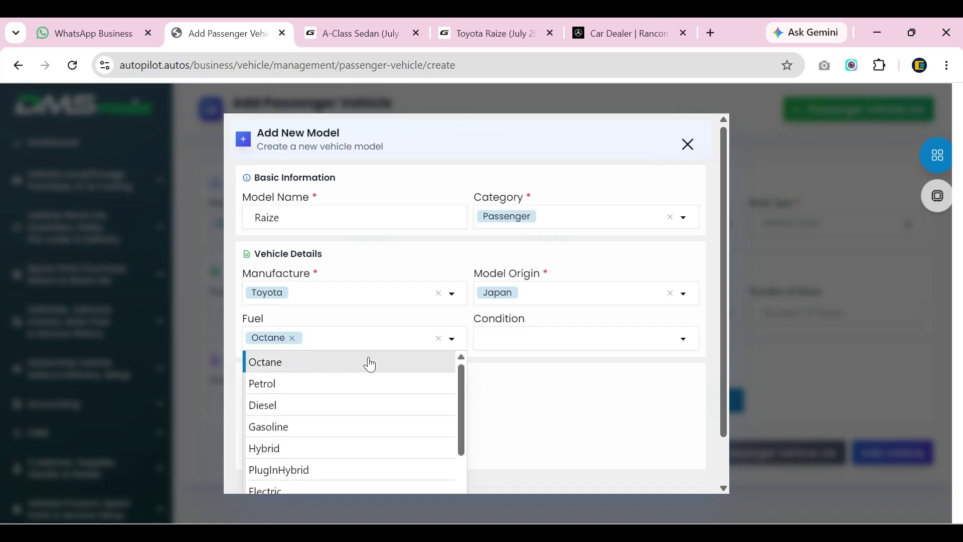
pyautogui.click(325, 449)
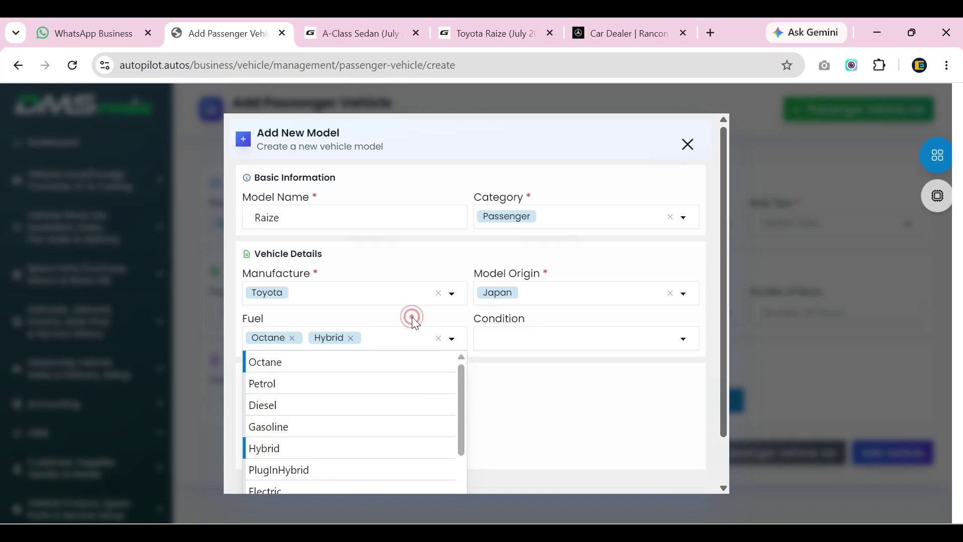
pyautogui.click(485, 372)
# Step: Assign the conditions Reconditioned and Used to the Raize model and save the new model
pyautogui.click(524, 347)
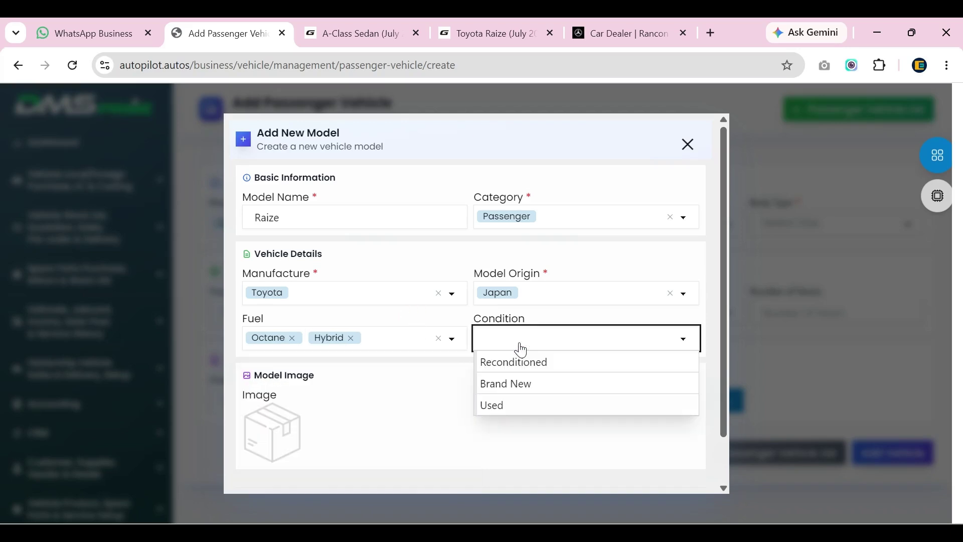
pyautogui.click(530, 363)
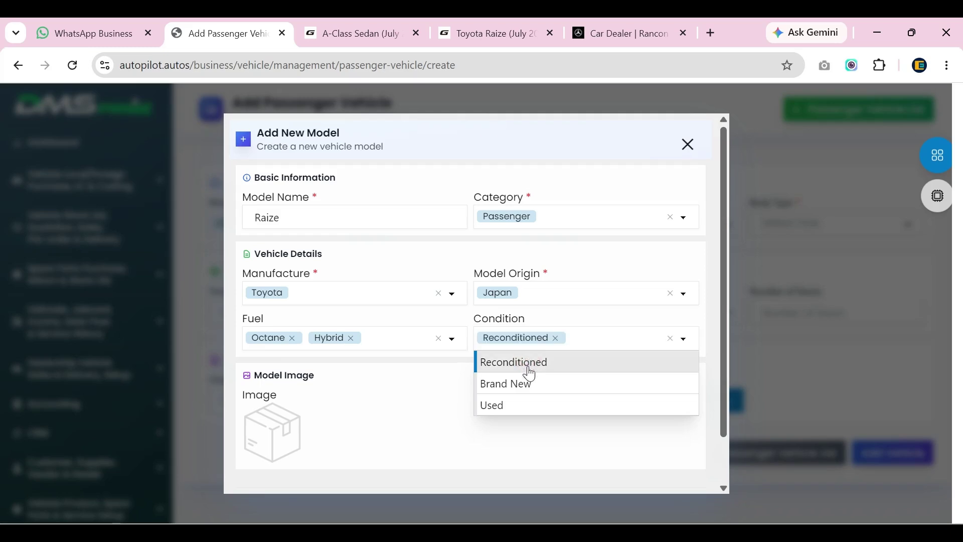
pyautogui.click(508, 403)
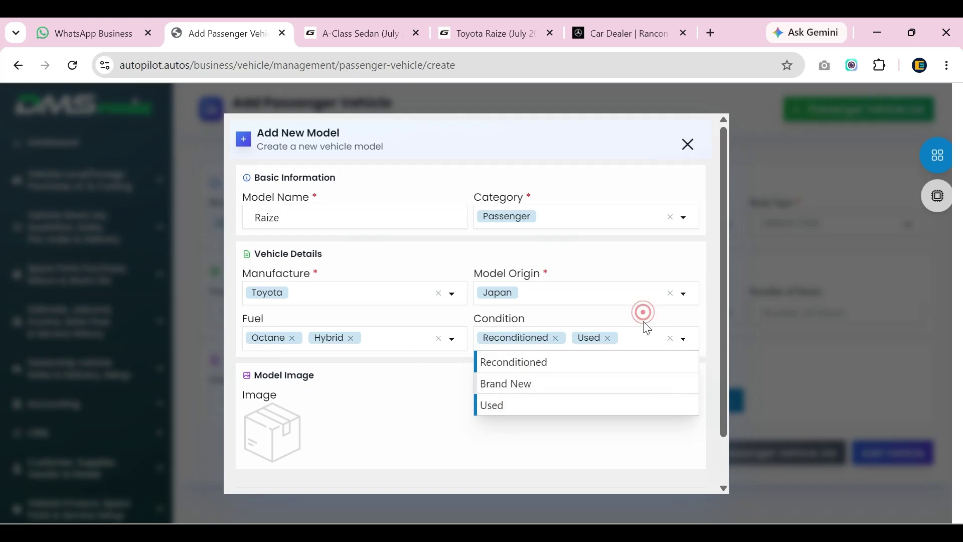
pyautogui.scroll(-1, 645, 419)
pyautogui.click(664, 472)
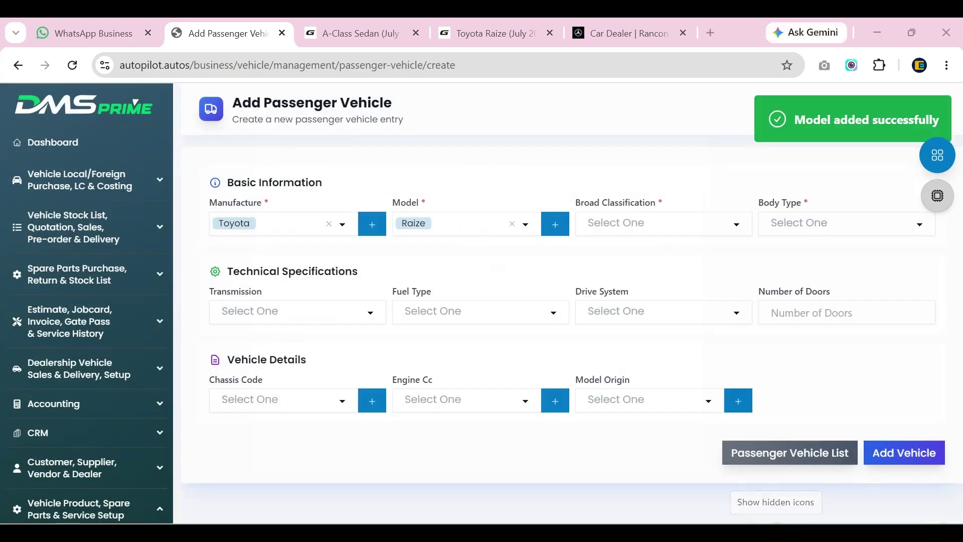
pyautogui.click(777, 532)
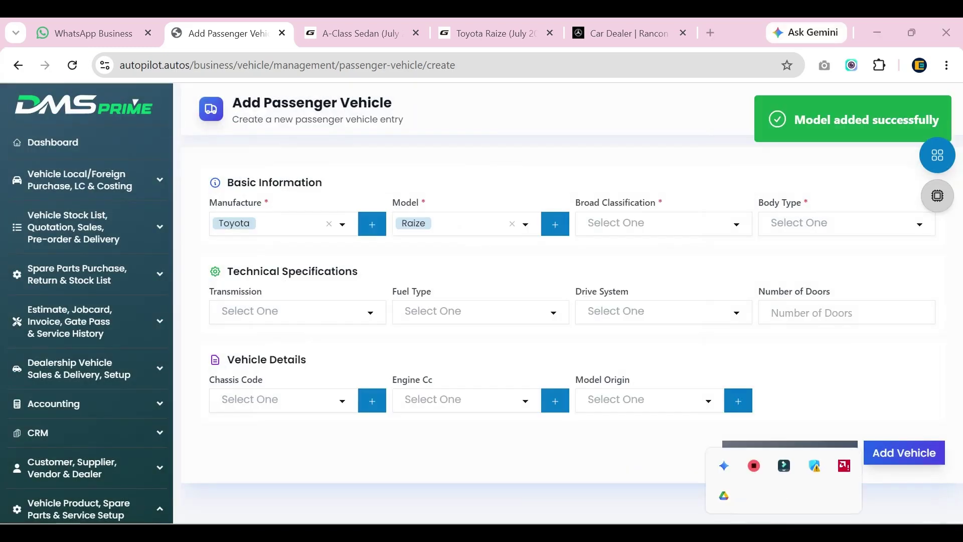
pyautogui.click(429, 257)
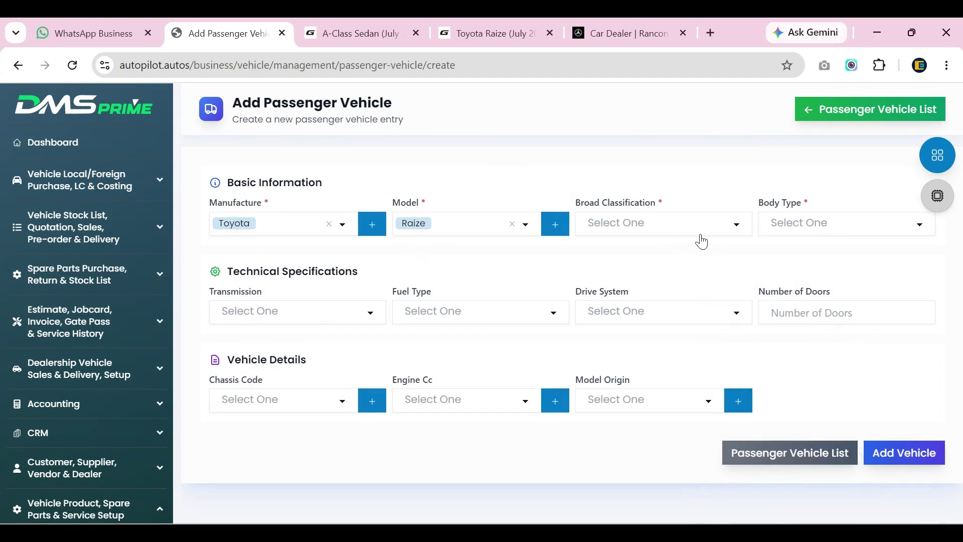
# Step: Set the passenger vehicle's broad classification to SUV / MPV
pyautogui.click(640, 223)
pyautogui.click(640, 355)
pyautogui.click(636, 217)
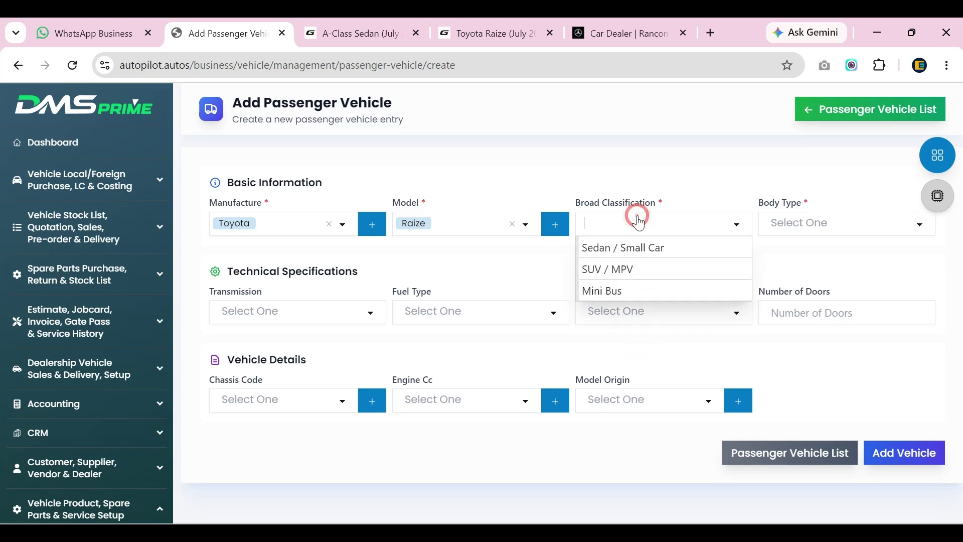
pyautogui.click(635, 271)
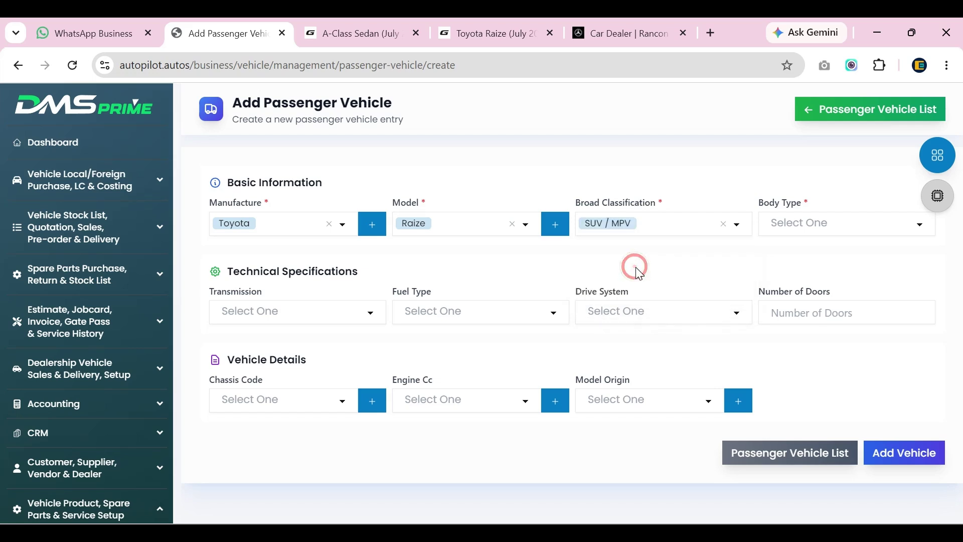
# Step: Find the body type with the search text "com" and set it to Compact SUV
pyautogui.click(799, 220)
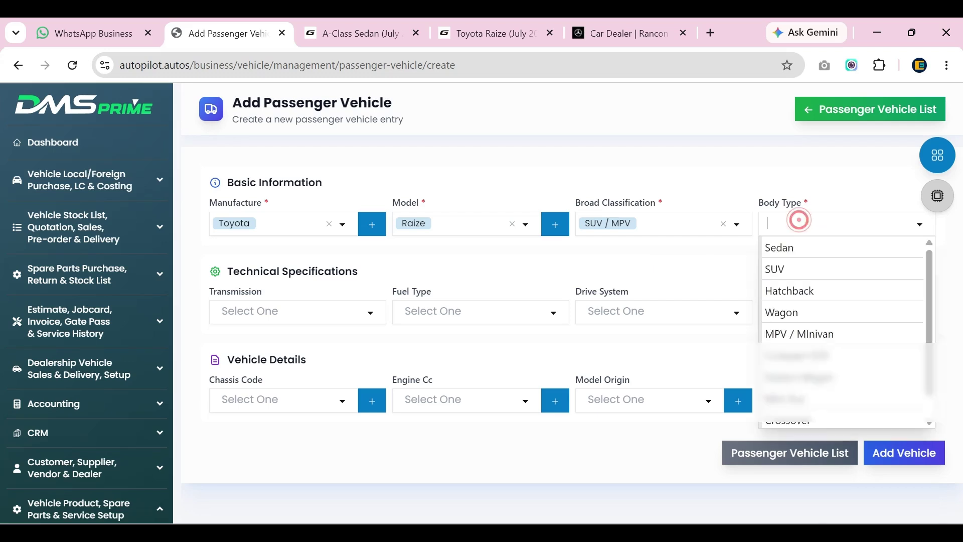
pyautogui.click(727, 198)
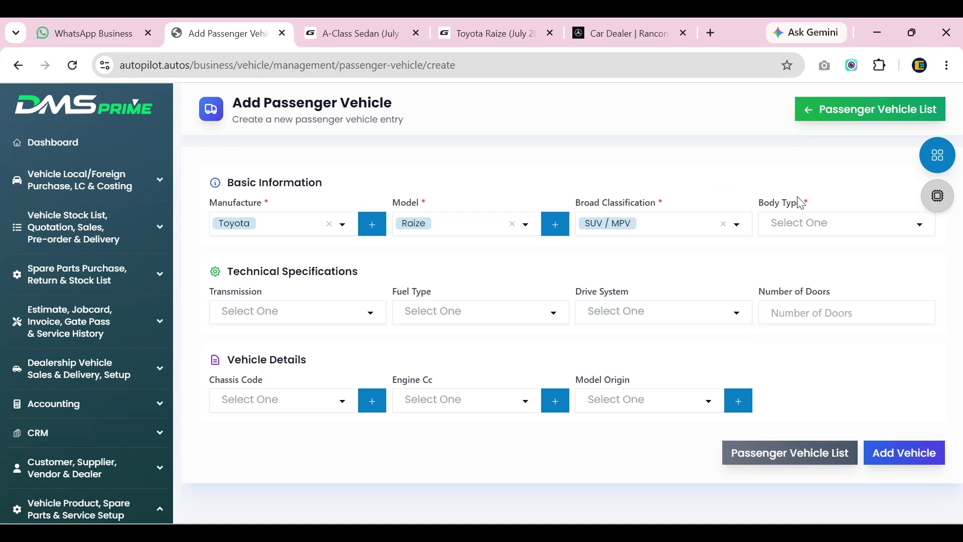
pyautogui.click(809, 221)
pyautogui.write('com')
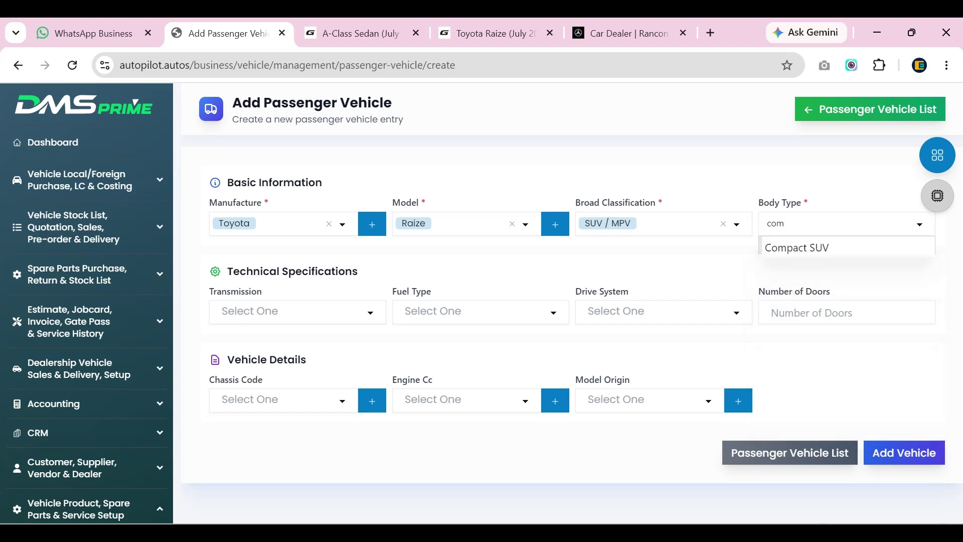
pyautogui.click(802, 247)
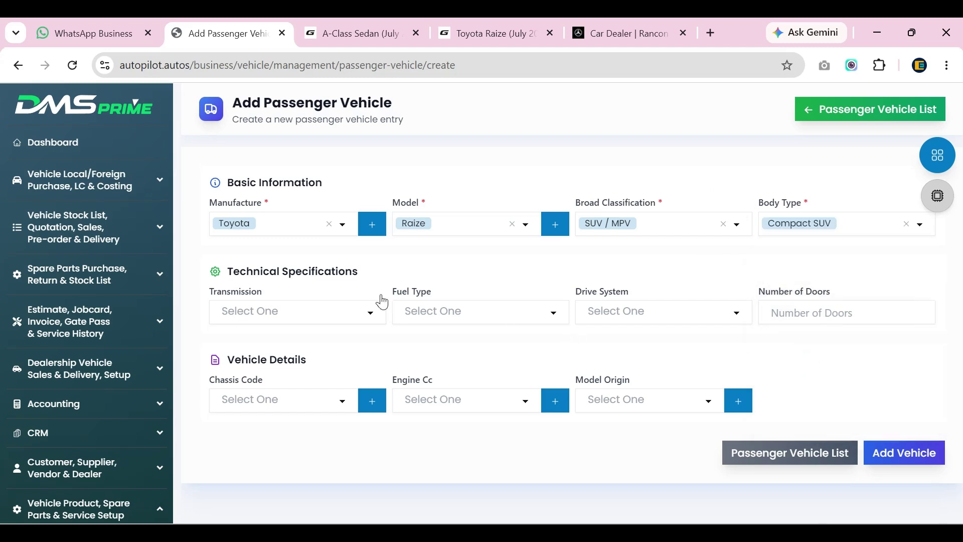
# Step: Set the vehicle's transmission to Automatic and its fuel type to Octane
pyautogui.click(298, 311)
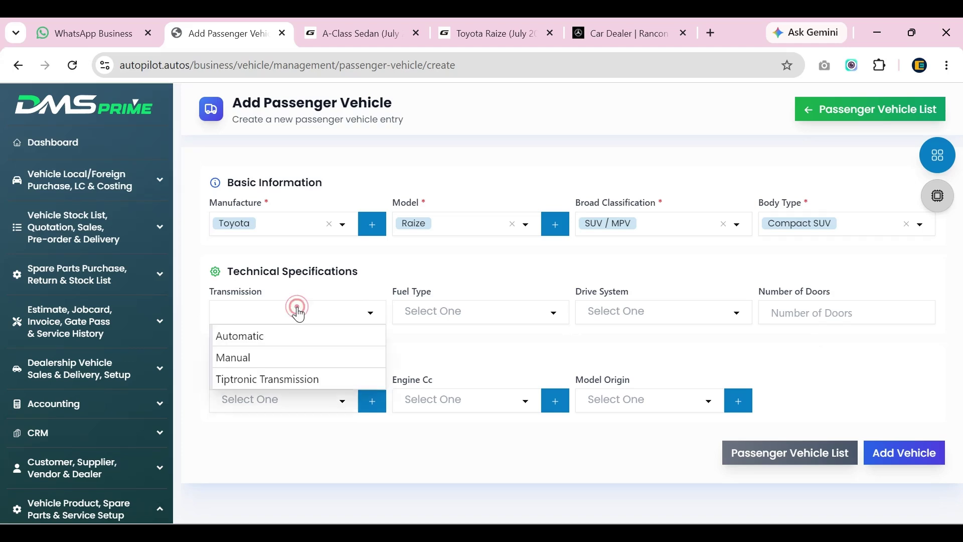
pyautogui.click(283, 337)
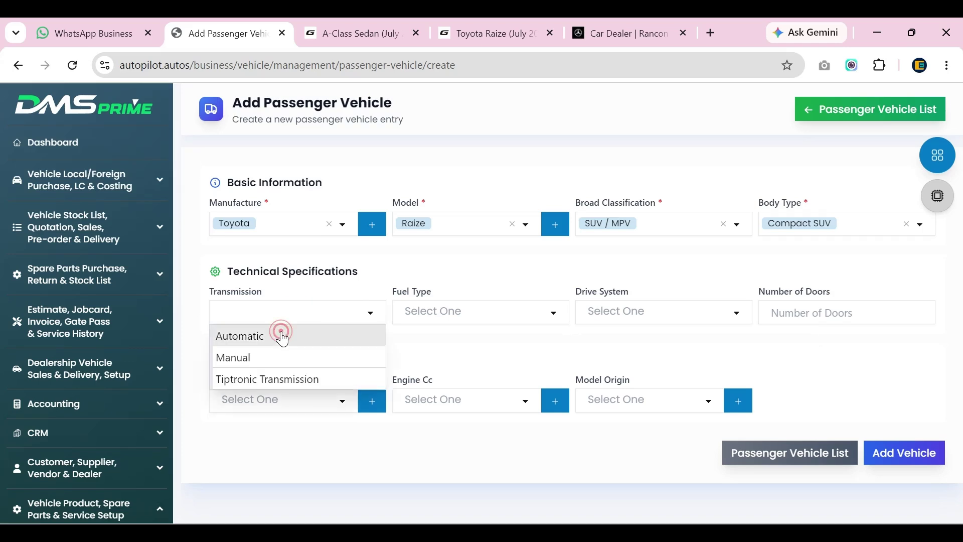
pyautogui.click(439, 312)
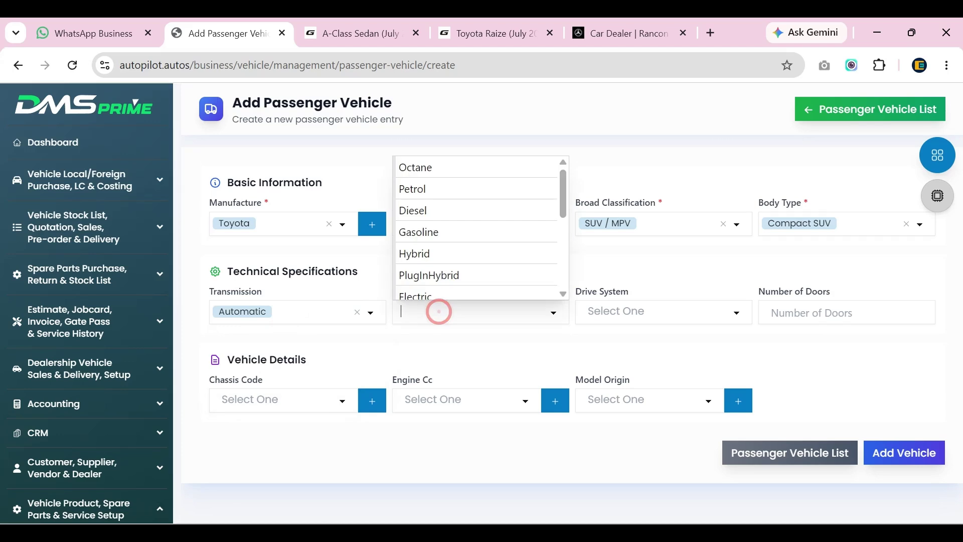
pyautogui.click(436, 170)
# Step: Set the vehicle's drive system to 2WD and its number of doors to 5
pyautogui.click(630, 325)
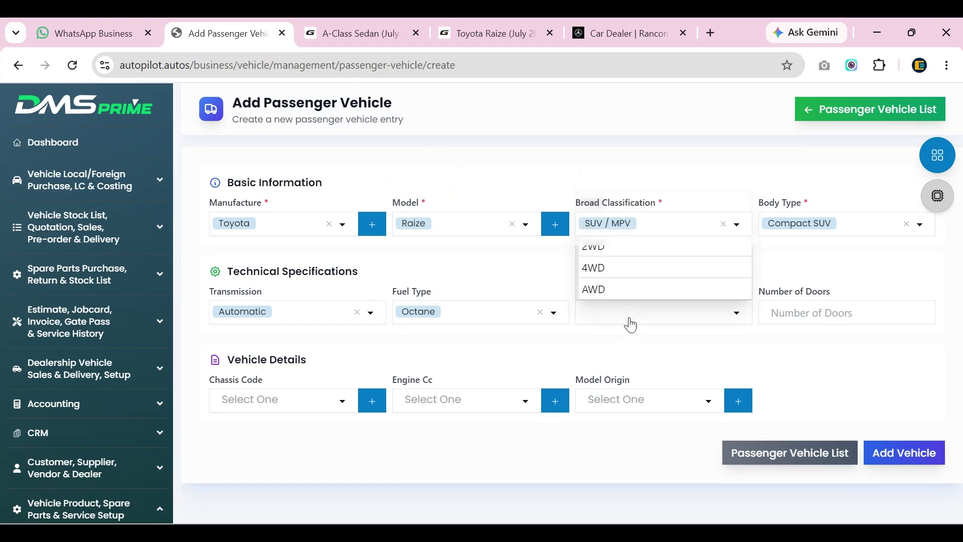
pyautogui.click(580, 245)
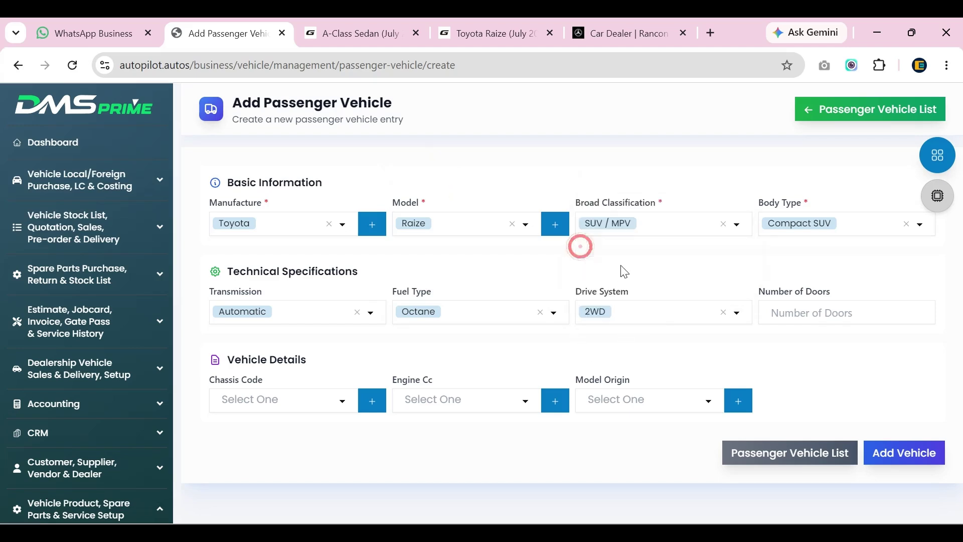
pyautogui.click(803, 315)
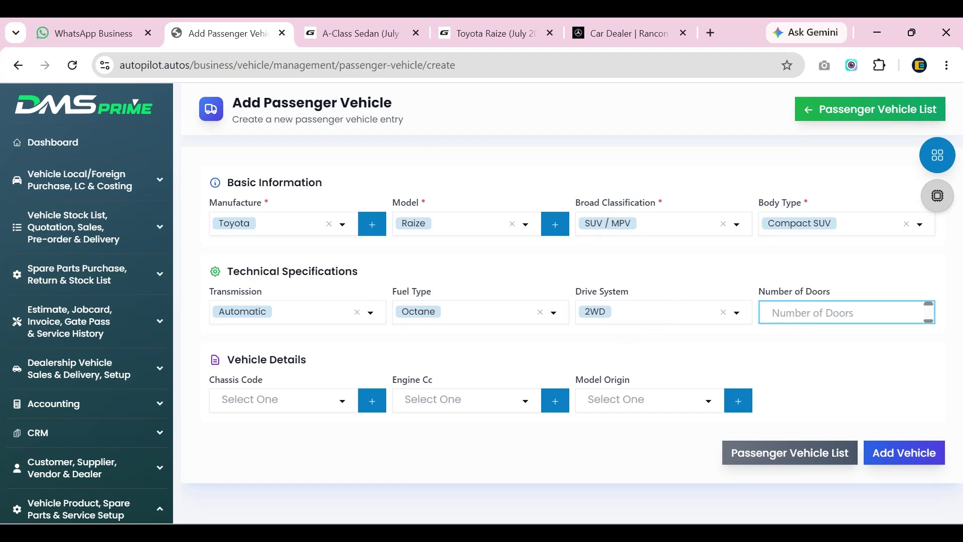
pyautogui.write('4')
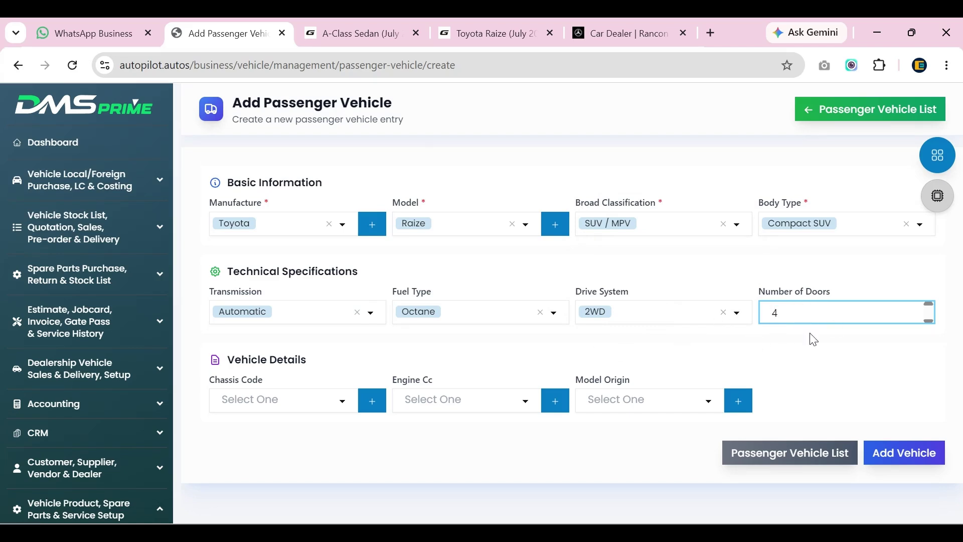
pyautogui.press('BackSpace')
pyautogui.write('5')
# Step: Search the chassis codes for A202A, then start a new chassis code entry and enter A202A as its code
pyautogui.click(299, 401)
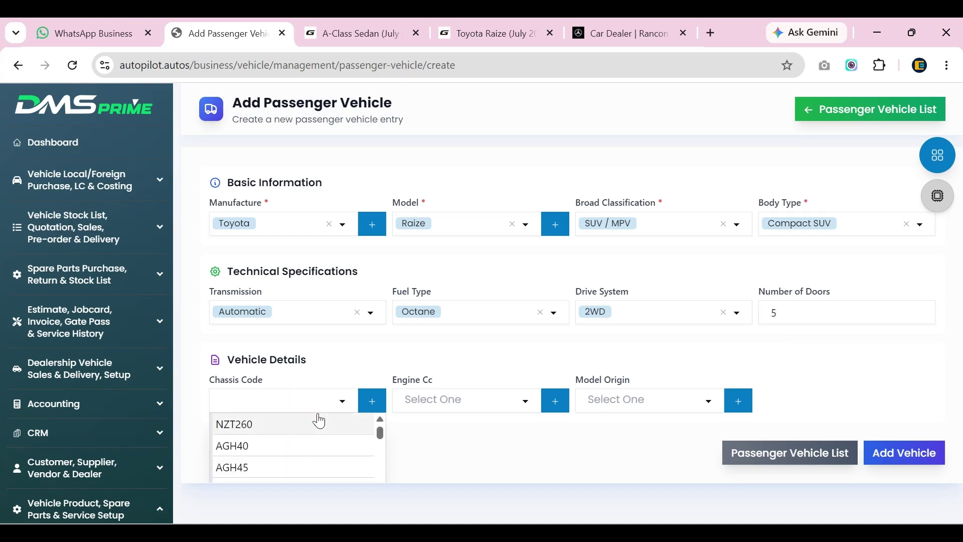
pyautogui.write('A202A')
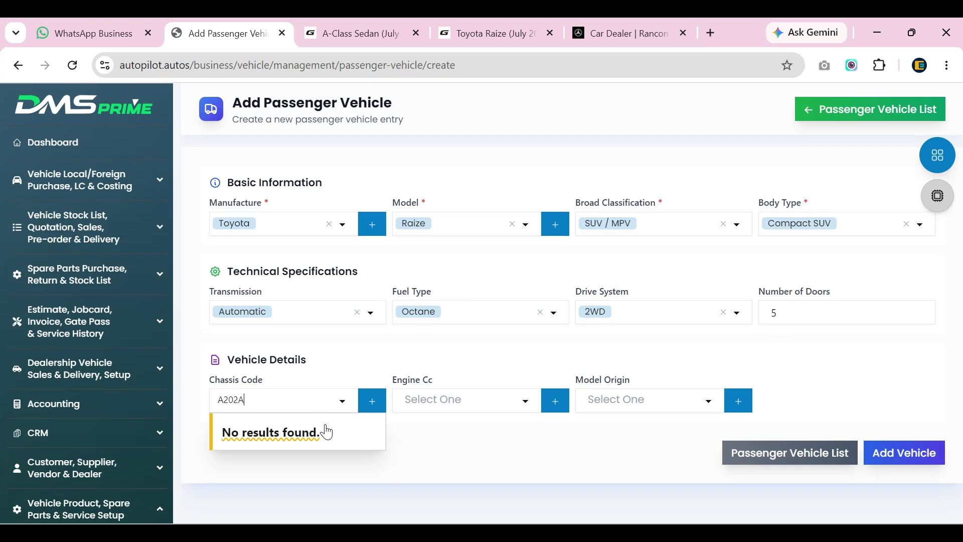
pyautogui.click(376, 404)
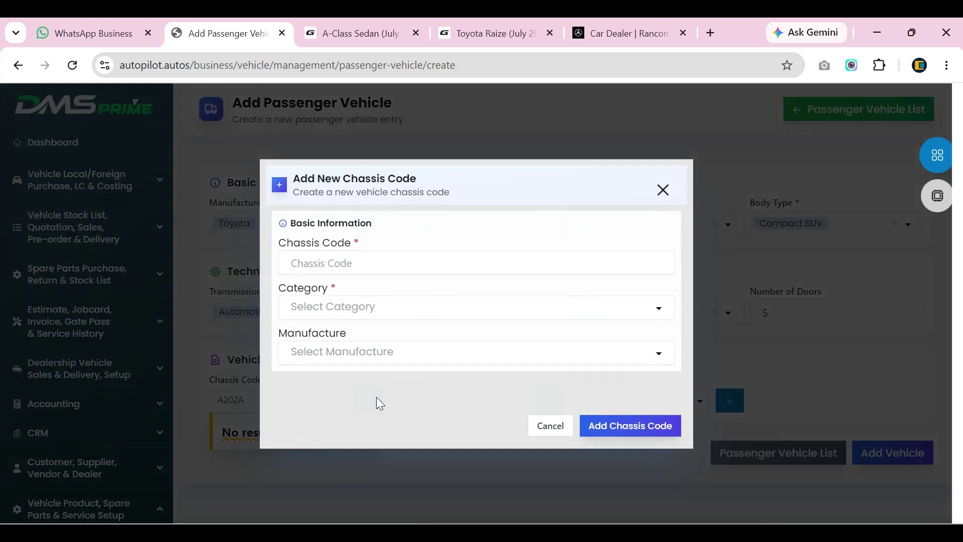
pyautogui.click(328, 261)
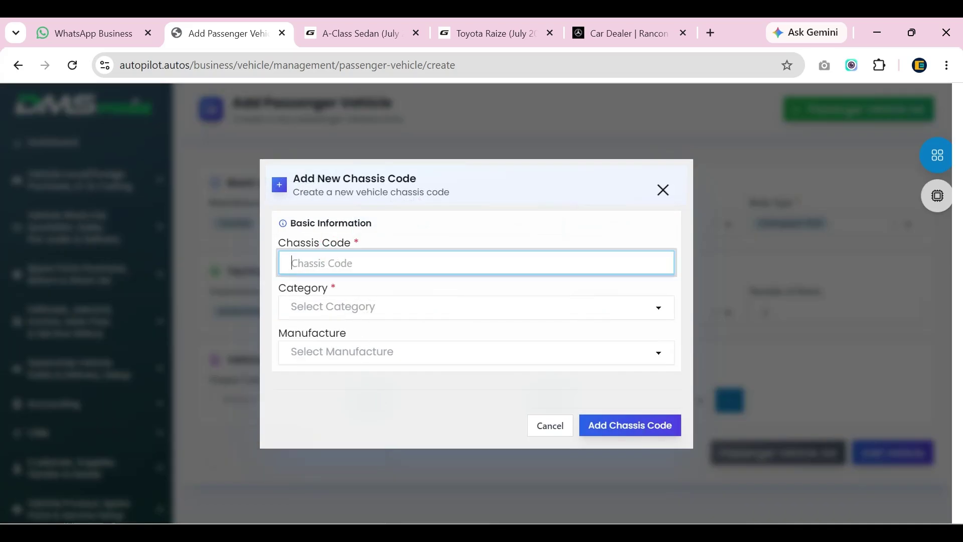
pyautogui.rightClick(324, 261)
pyautogui.click(383, 368)
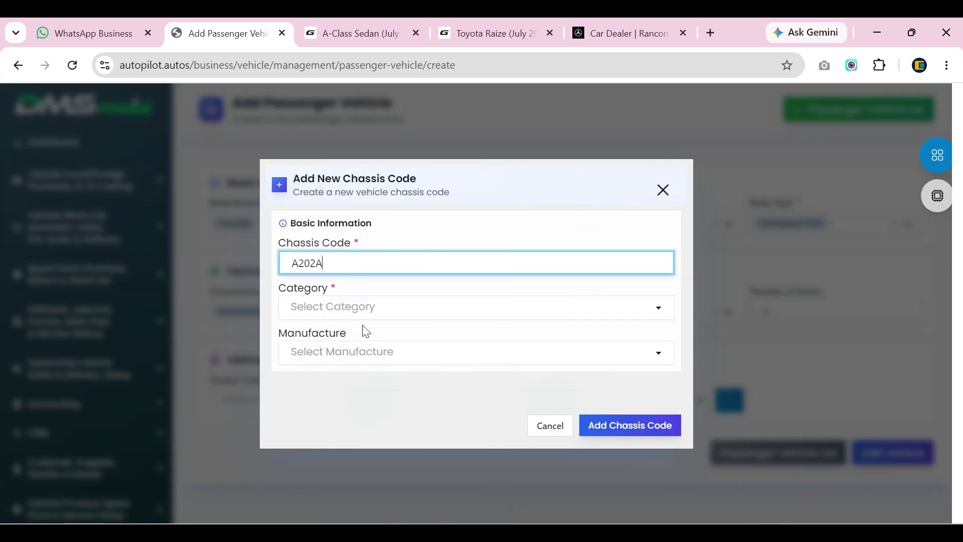
# Step: Set the new chassis code's category to Passenger and manufacturer to Toyota, and save it
pyautogui.click(333, 311)
pyautogui.click(329, 328)
pyautogui.click(322, 351)
pyautogui.click(322, 371)
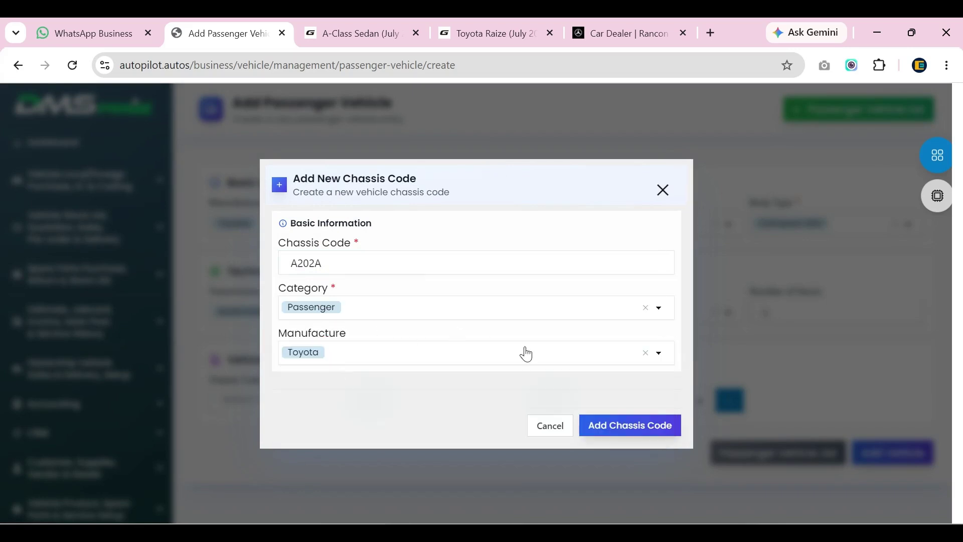
pyautogui.click(610, 433)
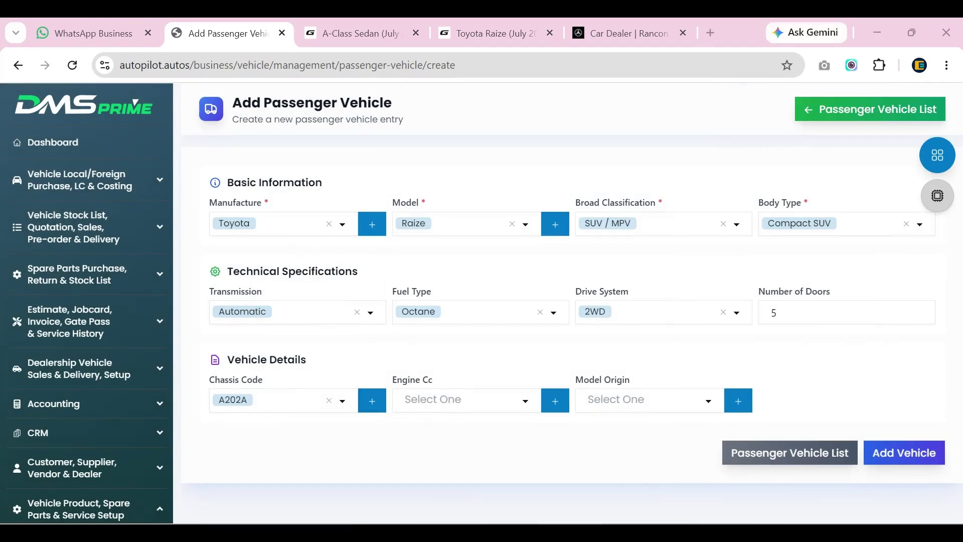
# Step: Set the vehicle's engine capacity to 1196 cc
pyautogui.click(415, 400)
pyautogui.write('1196')
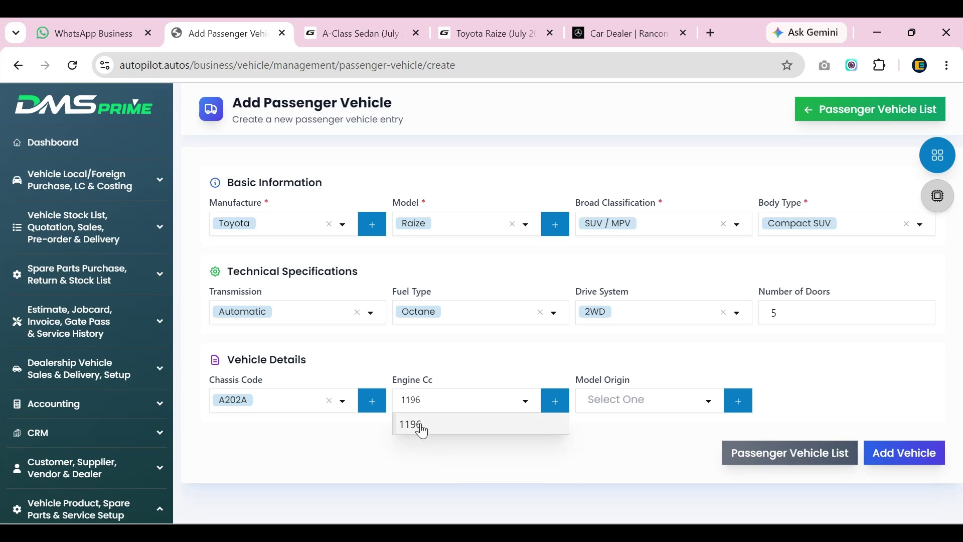
pyautogui.click(422, 425)
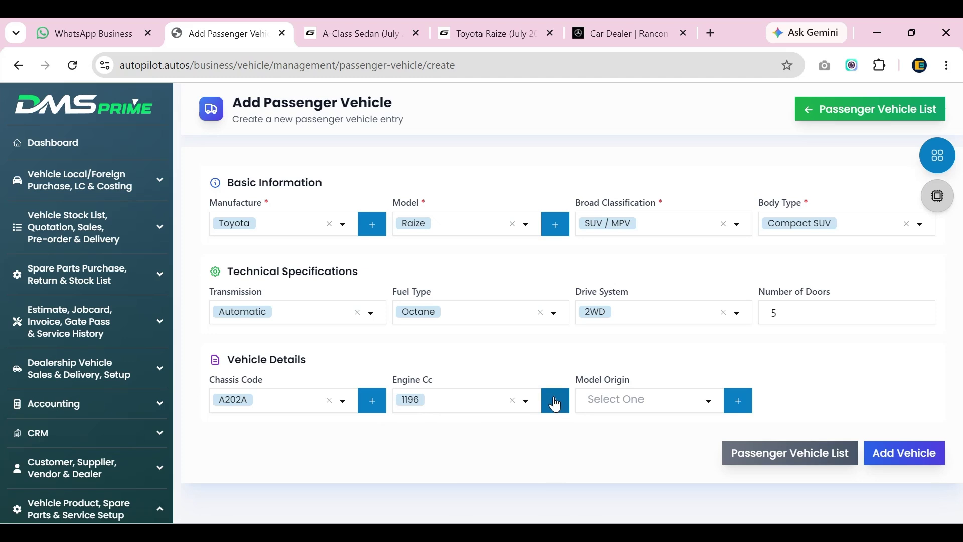
# Step: Set the vehicle's model origin to Japan and add the vehicle
pyautogui.click(634, 403)
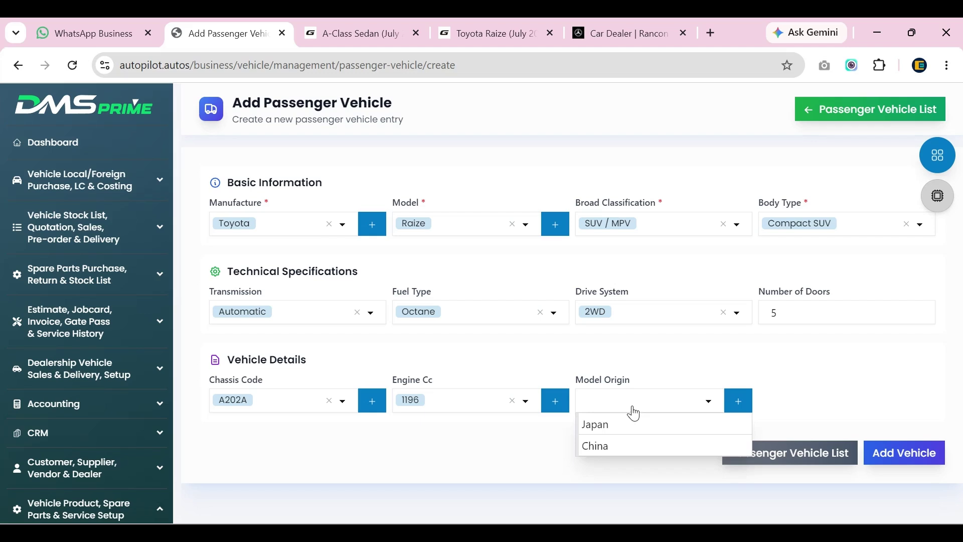
pyautogui.click(609, 426)
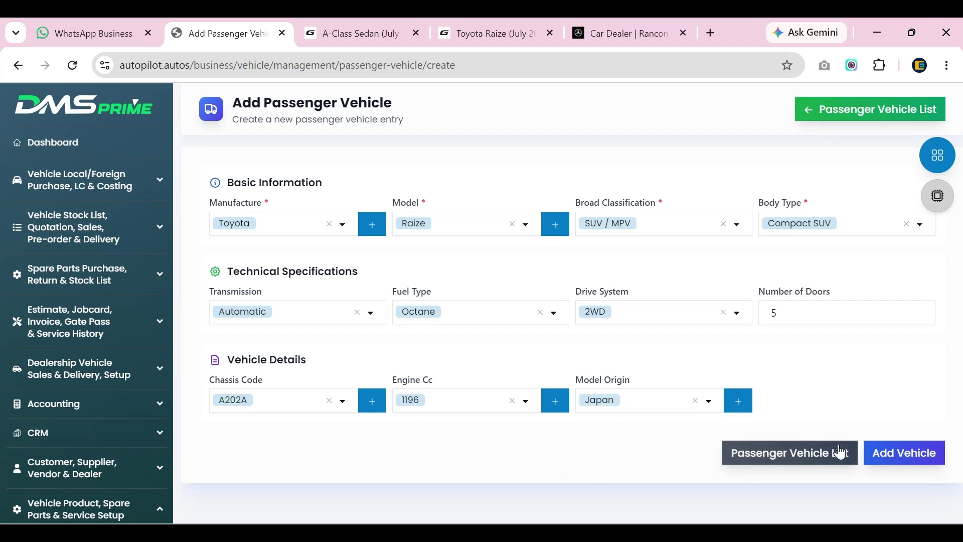
pyautogui.click(916, 457)
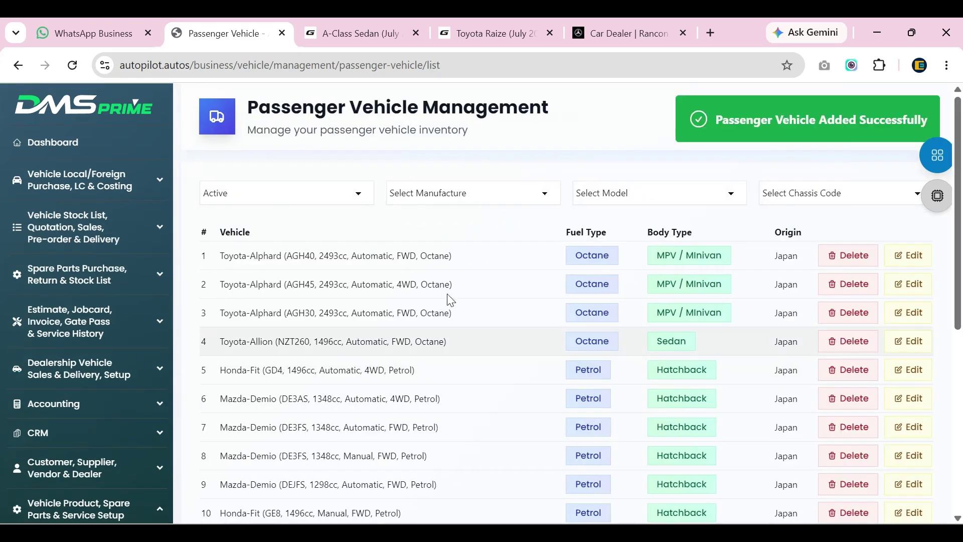
# Step: Filter the passenger vehicle list by manufacturer Toyota and model Raize
pyautogui.click(420, 193)
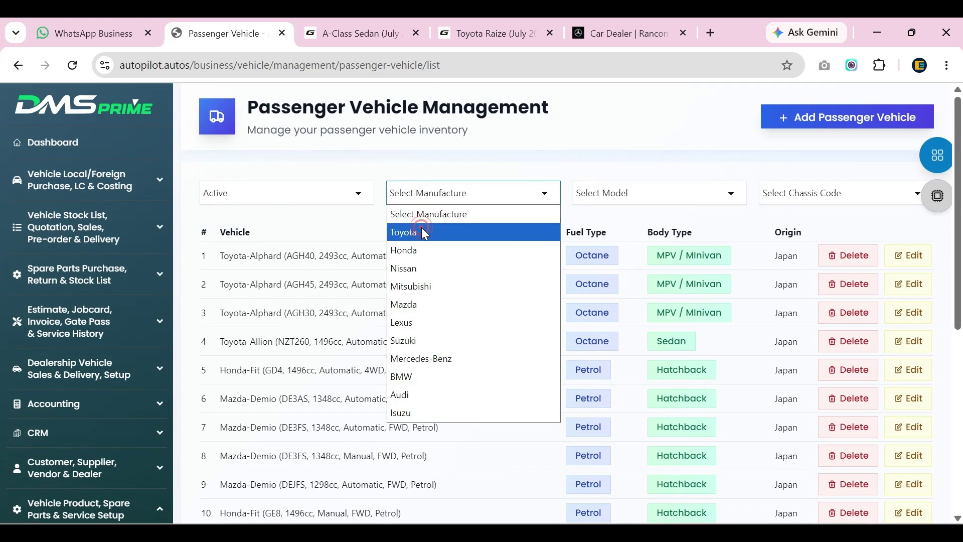
pyautogui.click(421, 232)
pyautogui.click(609, 194)
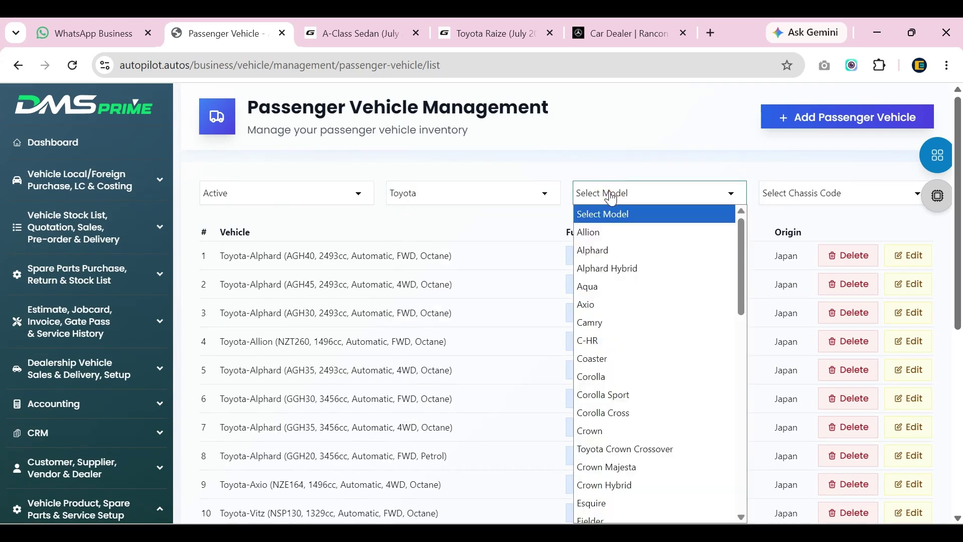
pyautogui.scroll(-10, 616, 275)
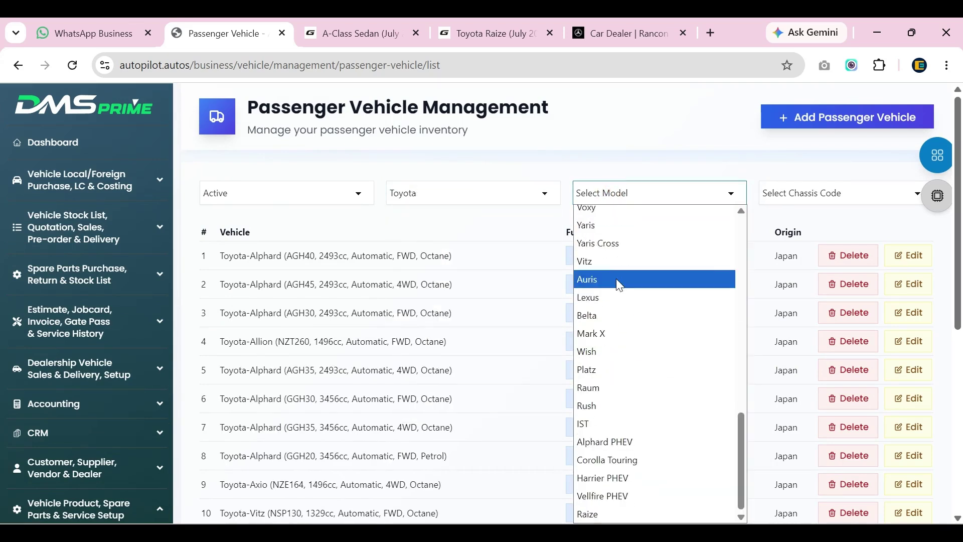
pyautogui.click(588, 513)
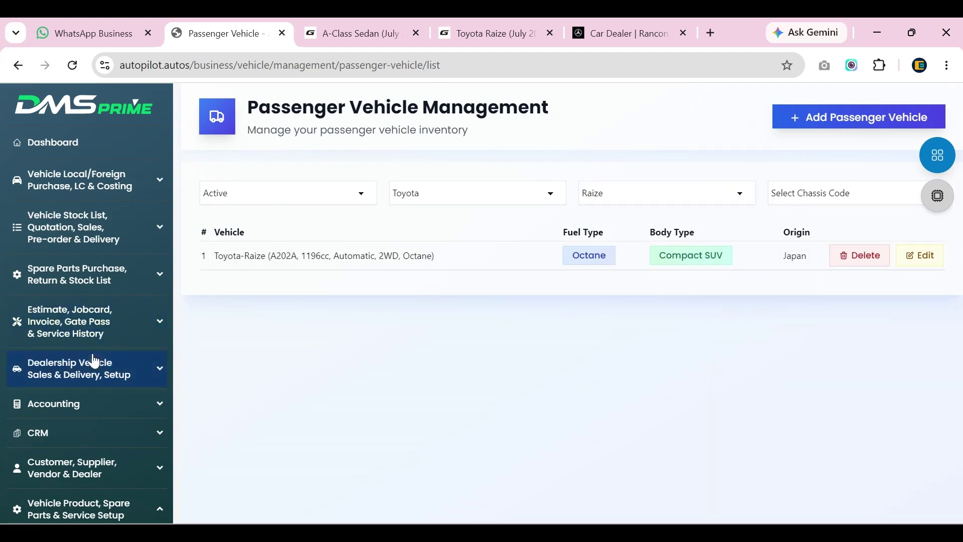
# Step: Go to the dashboard and examine the Vehicle Setup options, from Vehicle Manufacture through Model Origin
pyautogui.scroll(-2, 76, 365)
pyautogui.scroll(-5, 139, 343)
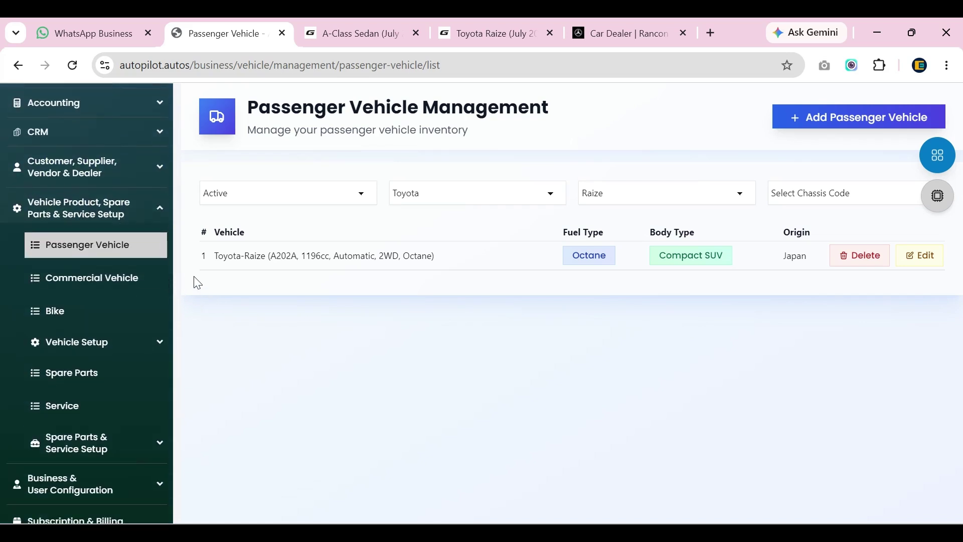
pyautogui.scroll(7, 96, 286)
pyautogui.click(69, 153)
pyautogui.scroll(-4, 122, 265)
pyautogui.click(100, 317)
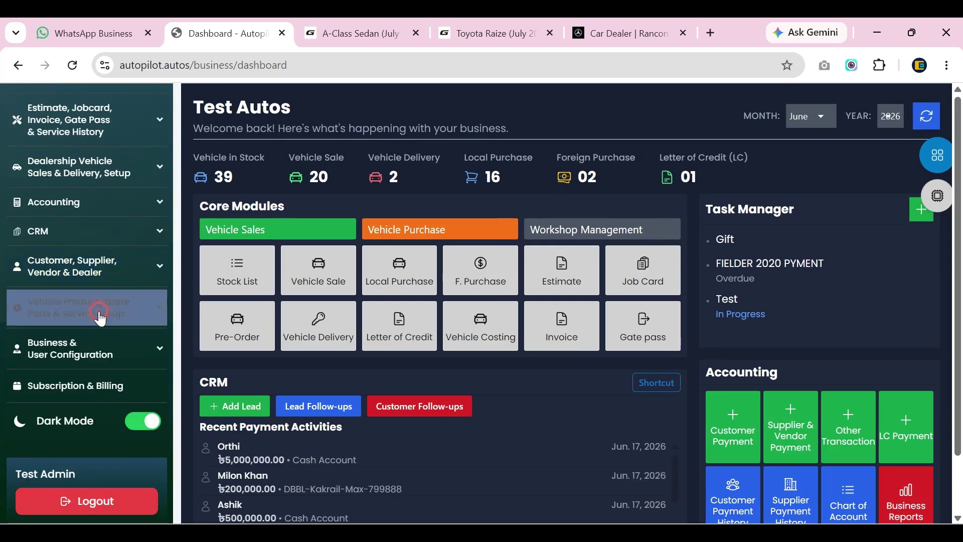
pyautogui.scroll(-3, 102, 210)
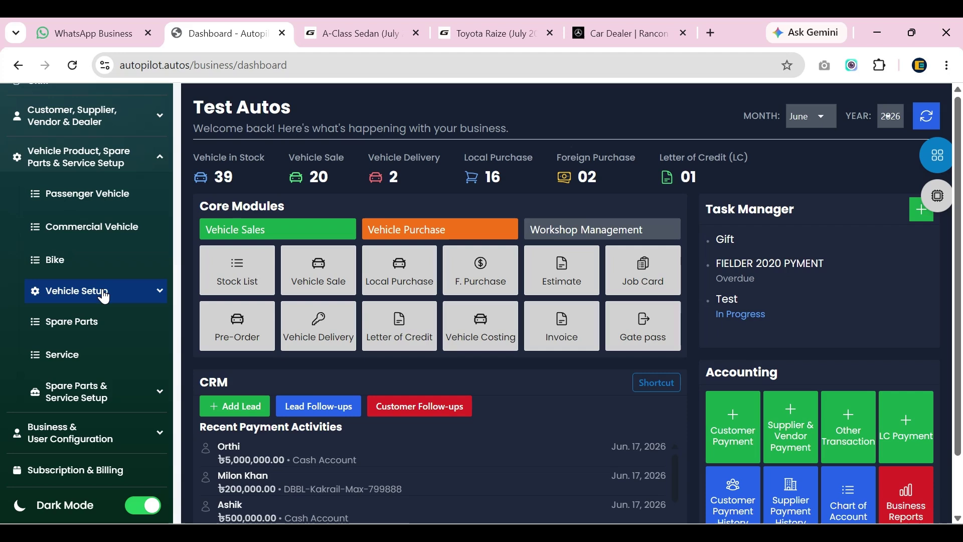
pyautogui.click(89, 297)
pyautogui.scroll(-3, 102, 301)
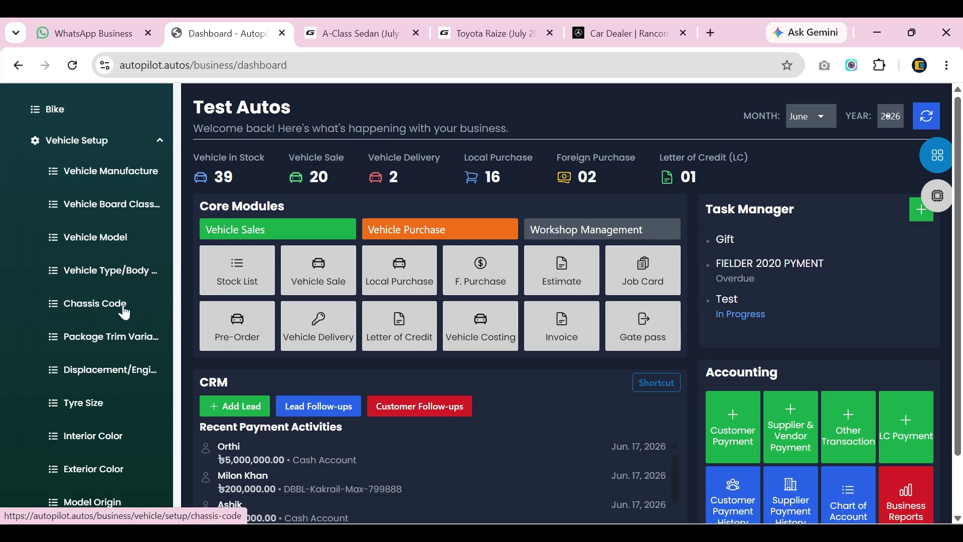
pyautogui.scroll(-2, 87, 329)
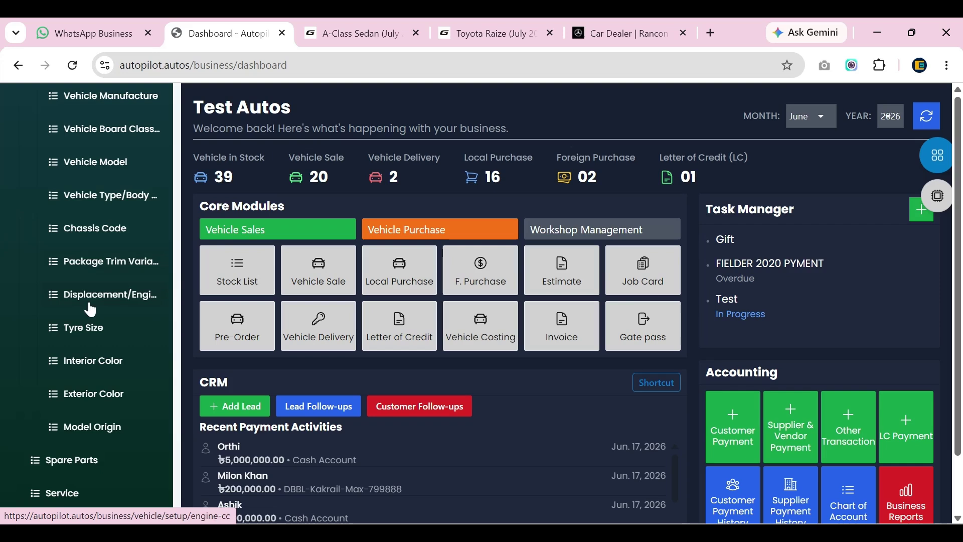
pyautogui.scroll(-2, 87, 306)
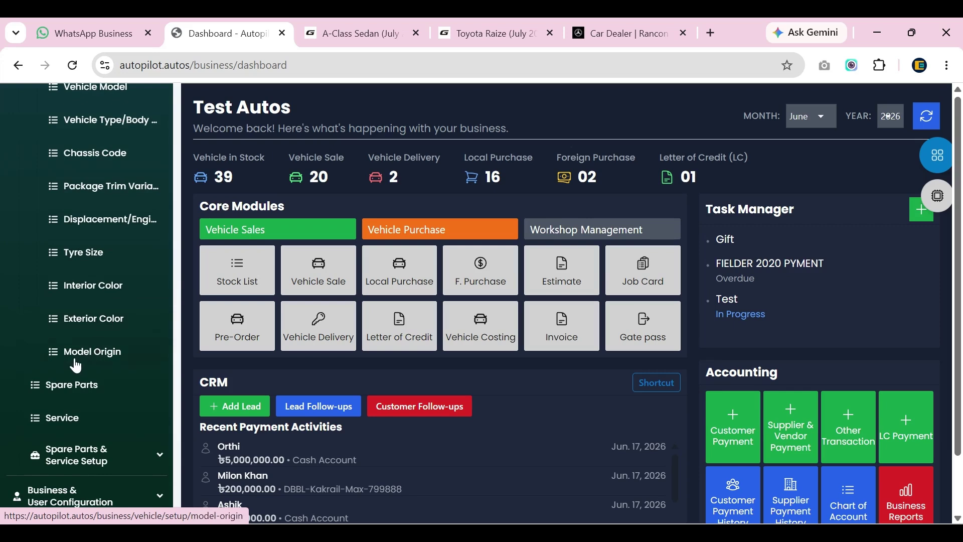
pyautogui.scroll(6, 83, 321)
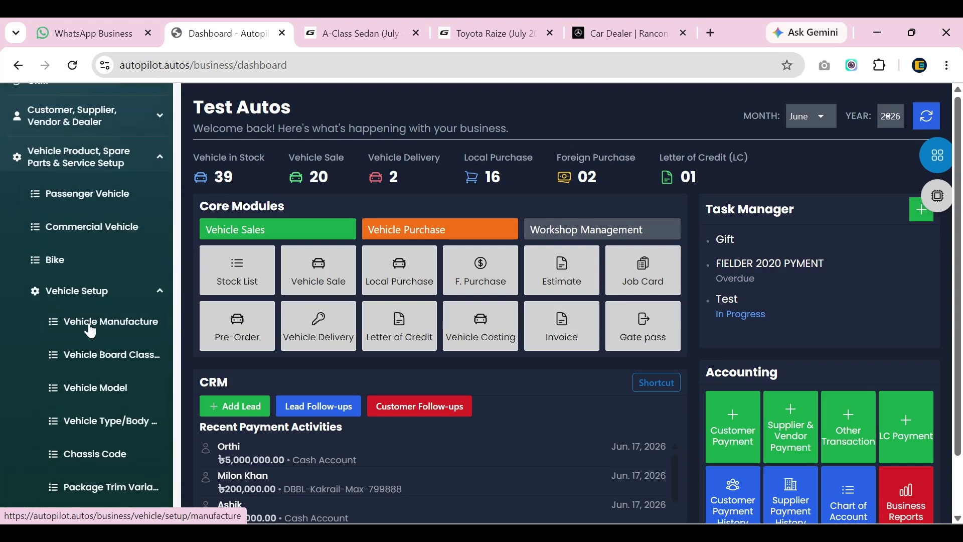
pyautogui.scroll(8, 90, 329)
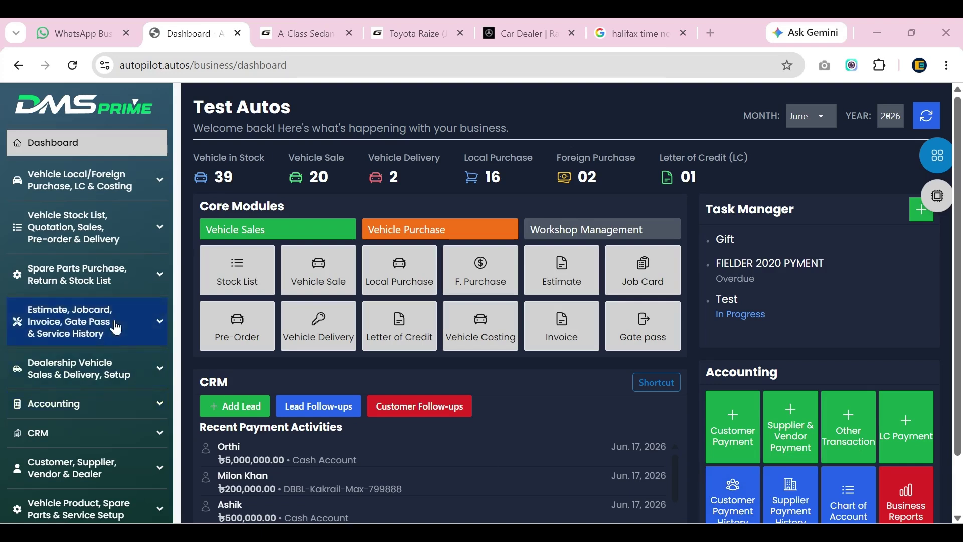
# Step: Open the passenger vehicle list and filter it by manufacturer Mercedes-Benz
pyautogui.scroll(-2, 93, 384)
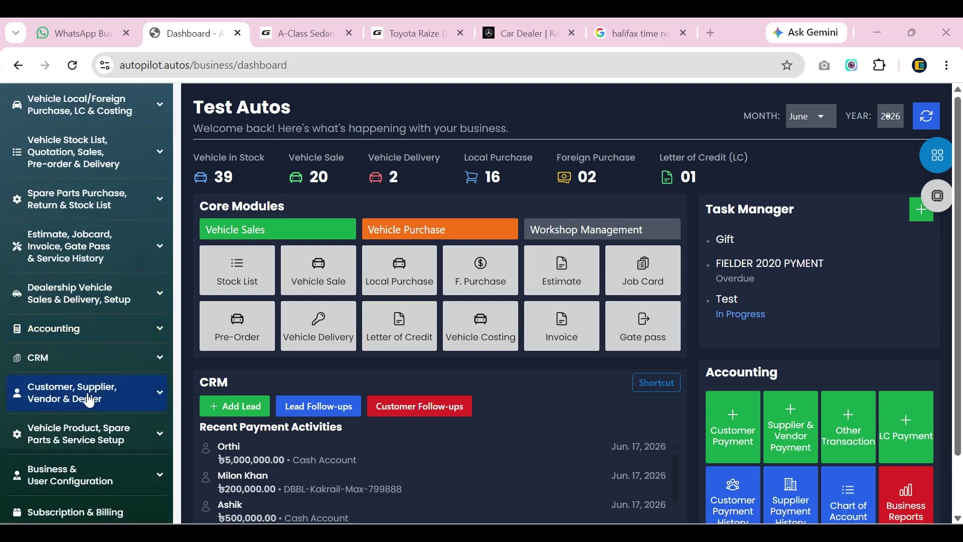
pyautogui.click(90, 400)
pyautogui.click(90, 400)
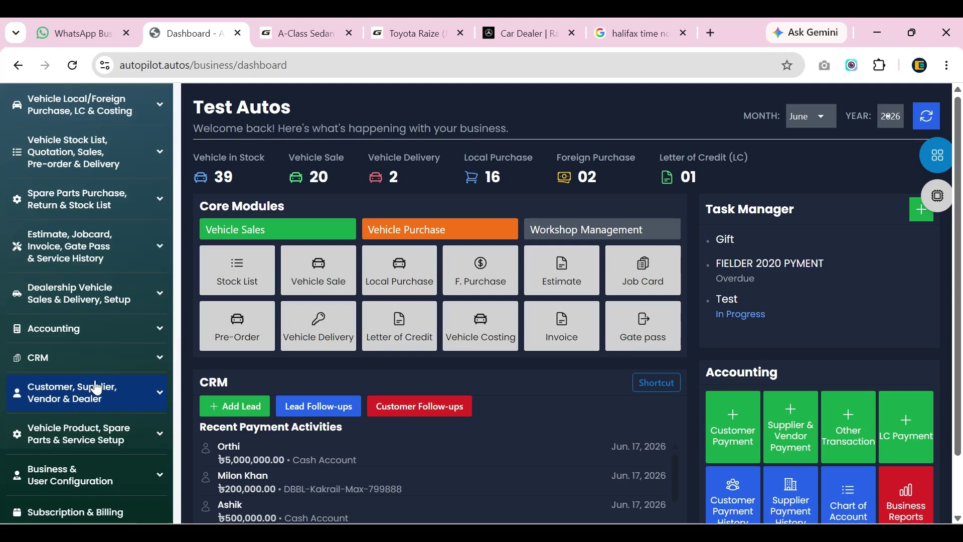
pyautogui.scroll(-2, 97, 391)
pyautogui.click(96, 369)
pyautogui.scroll(-2, 95, 369)
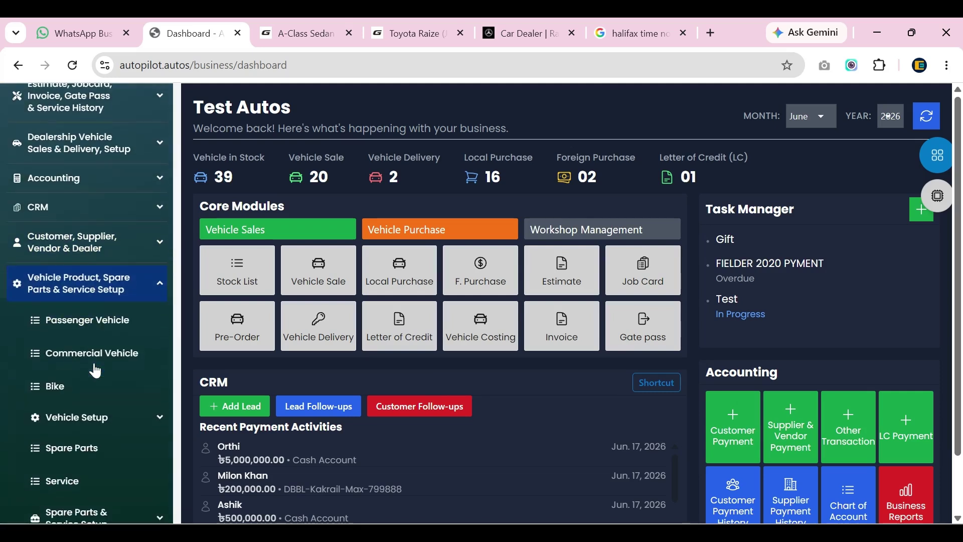
pyautogui.click(87, 320)
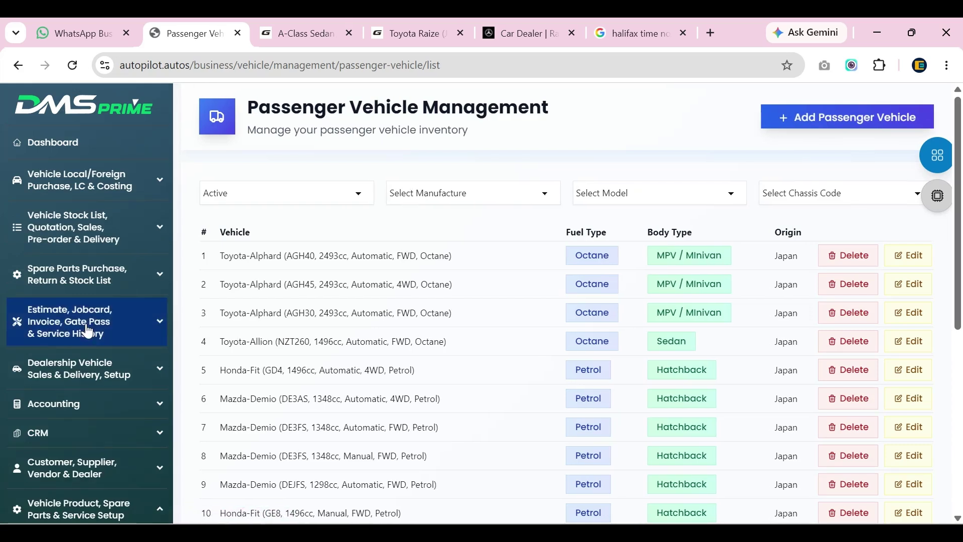
pyautogui.click(426, 198)
pyautogui.click(436, 357)
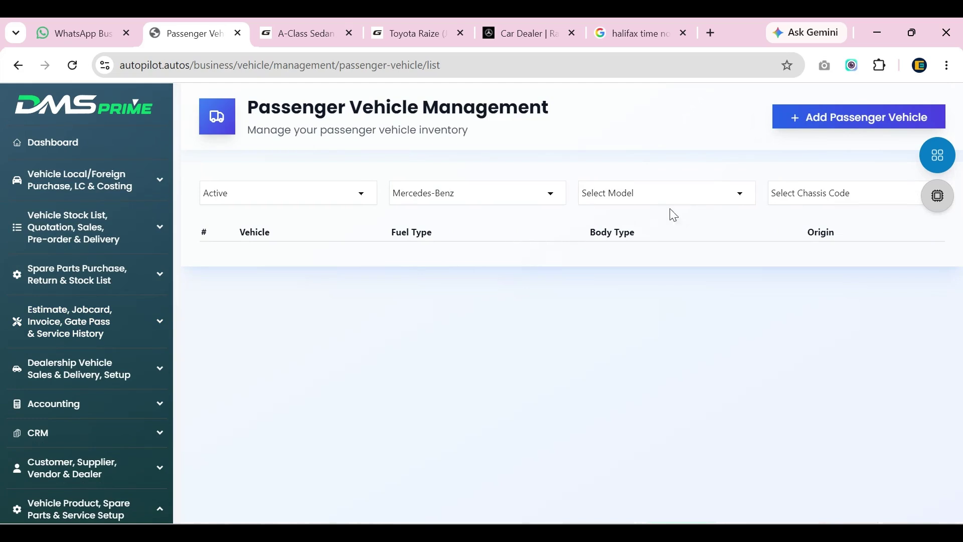
# Step: Start a new passenger vehicle entry and set its manufacturer to Mercedes-Benz
pyautogui.click(844, 125)
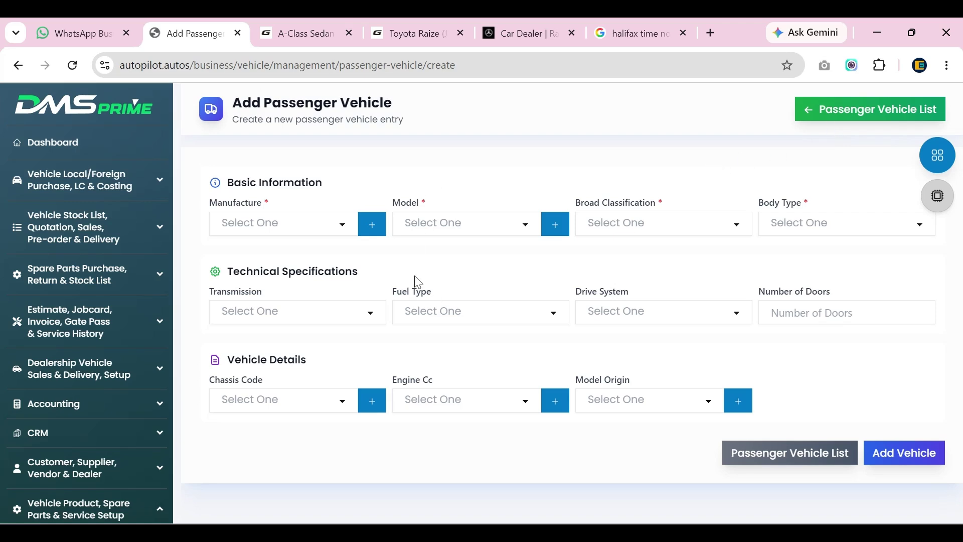
pyautogui.click(272, 228)
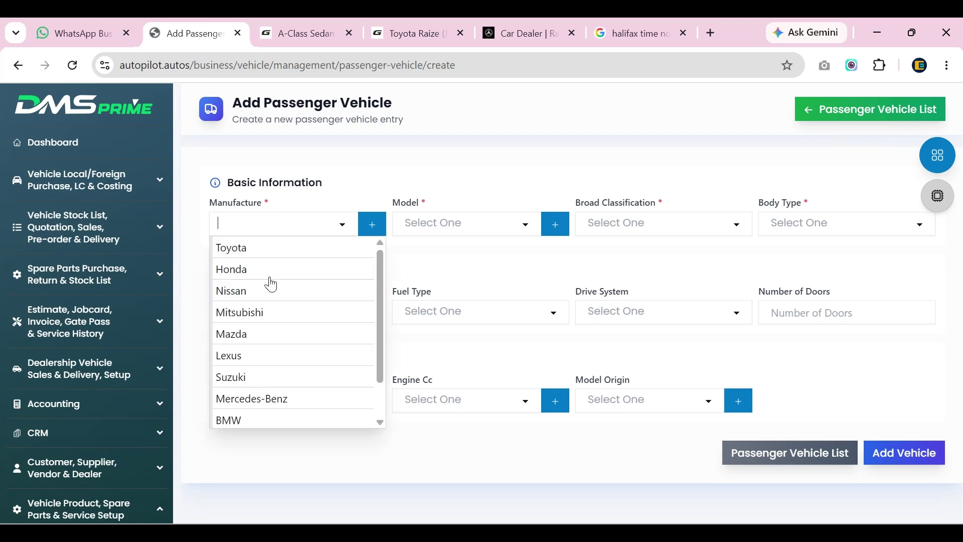
pyautogui.scroll(-1, 273, 301)
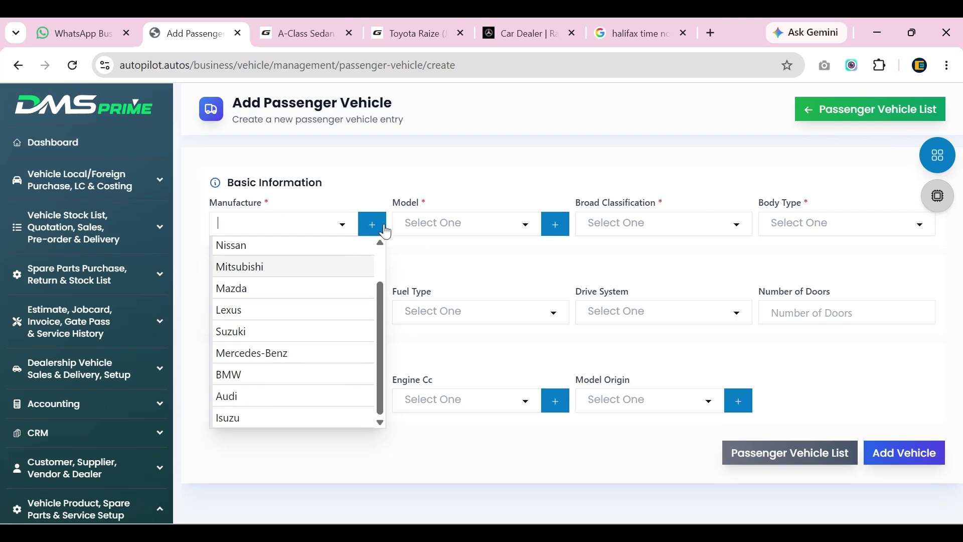
pyautogui.click(274, 354)
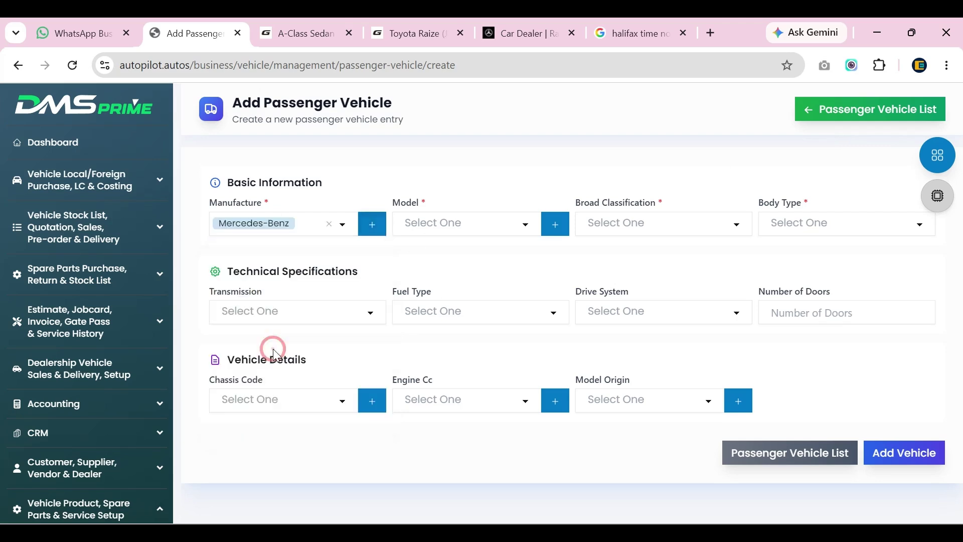
# Step: Start a new model entry for the vehicle, named A-Class Sedan, in the Passenger category
pyautogui.click(450, 231)
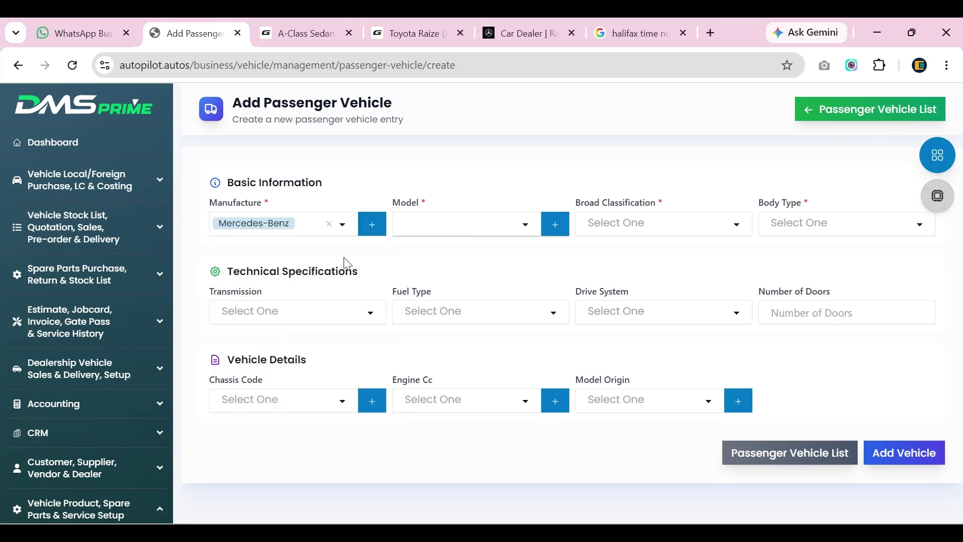
pyautogui.click(556, 225)
pyautogui.click(281, 218)
pyautogui.rightClick(283, 221)
pyautogui.click(333, 374)
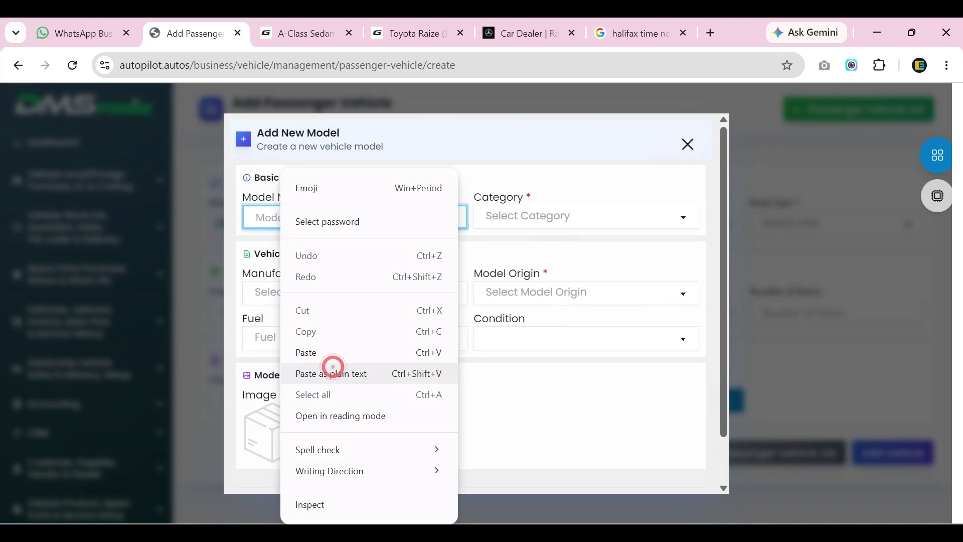
pyautogui.click(512, 227)
pyautogui.click(518, 239)
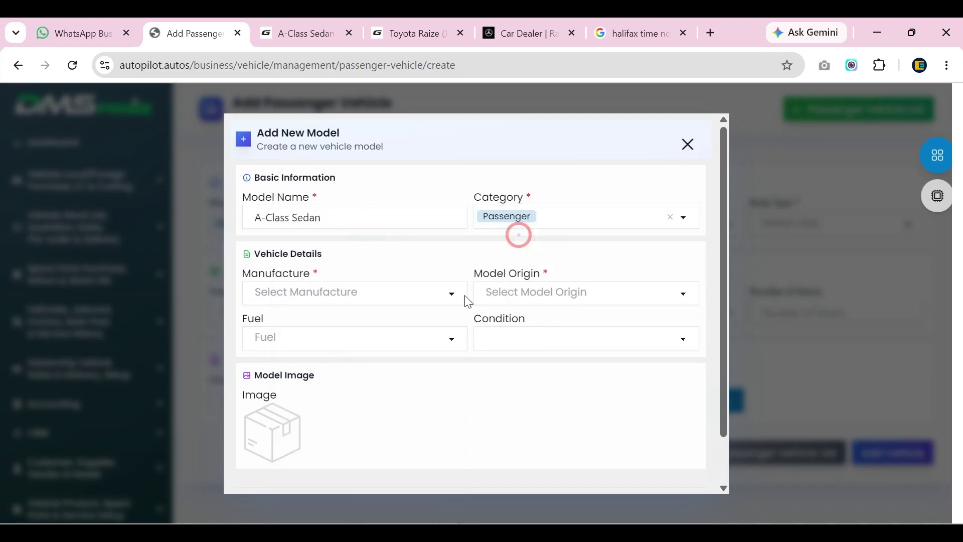
# Step: Set the new model's manufacturer to Mercedes-Benz and its model origin to Germany
pyautogui.click(284, 293)
pyautogui.scroll(-1, 320, 386)
pyautogui.click(320, 424)
pyautogui.click(563, 295)
pyautogui.click(533, 356)
# Step: Set the new model's fuel to Octane and its conditions to Reconditioned and Used, and save the model
pyautogui.click(356, 337)
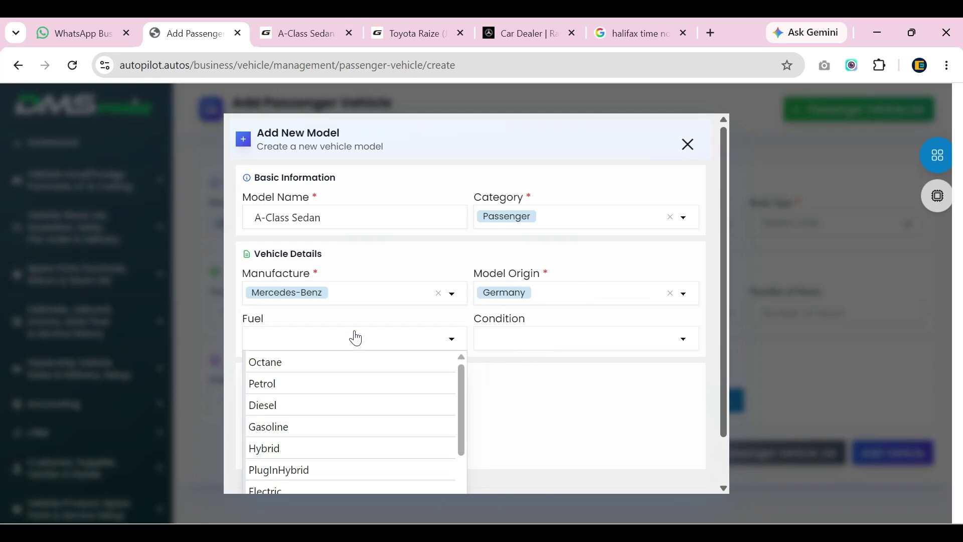
pyautogui.click(305, 362)
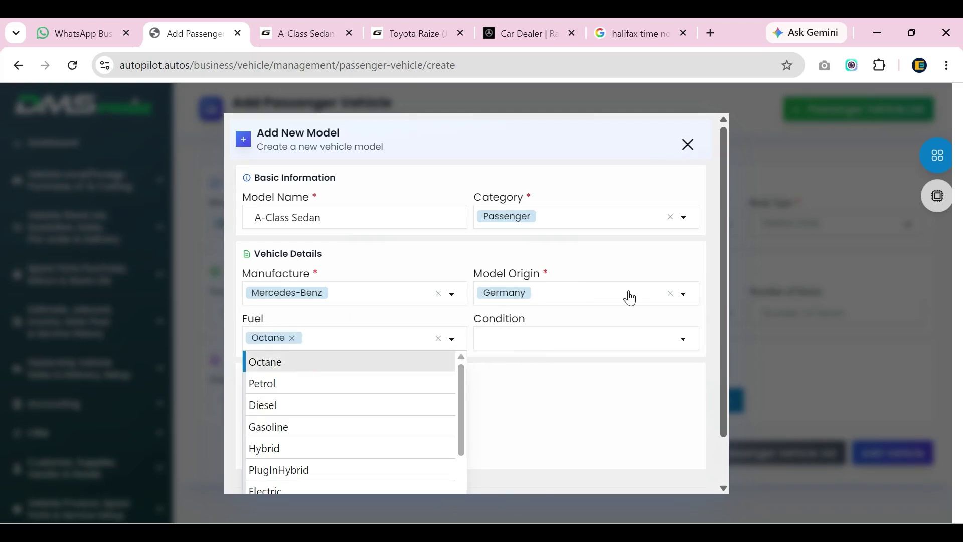
pyautogui.click(561, 339)
pyautogui.click(561, 364)
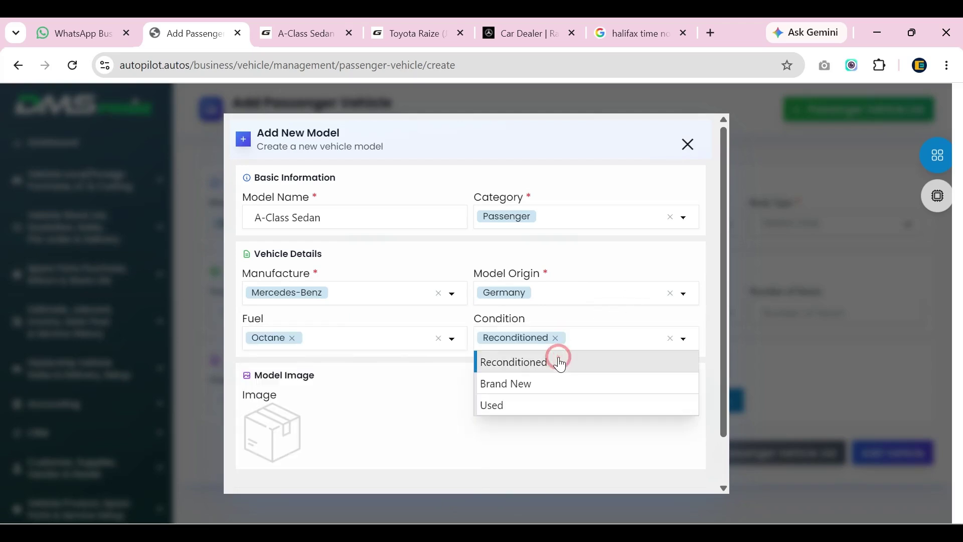
pyautogui.click(570, 407)
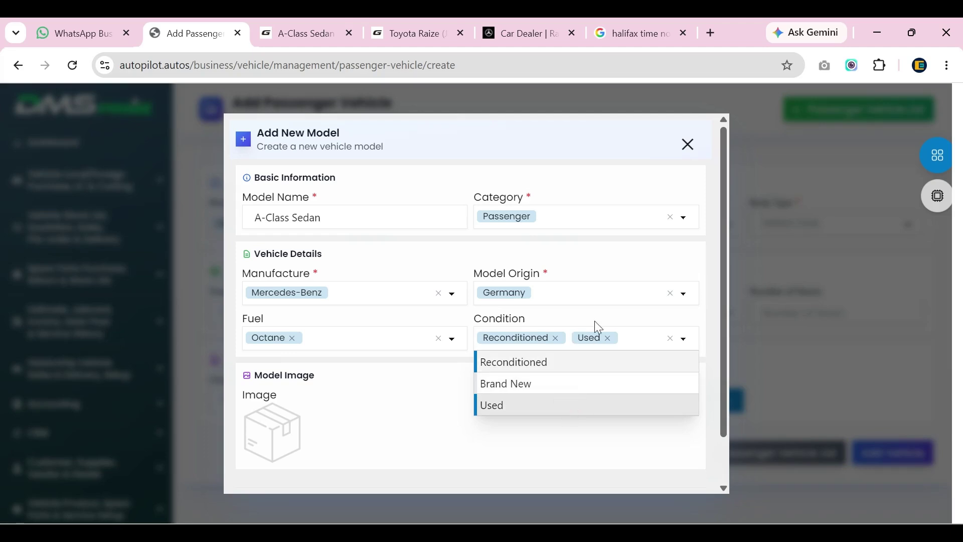
pyautogui.click(642, 339)
pyautogui.click(644, 442)
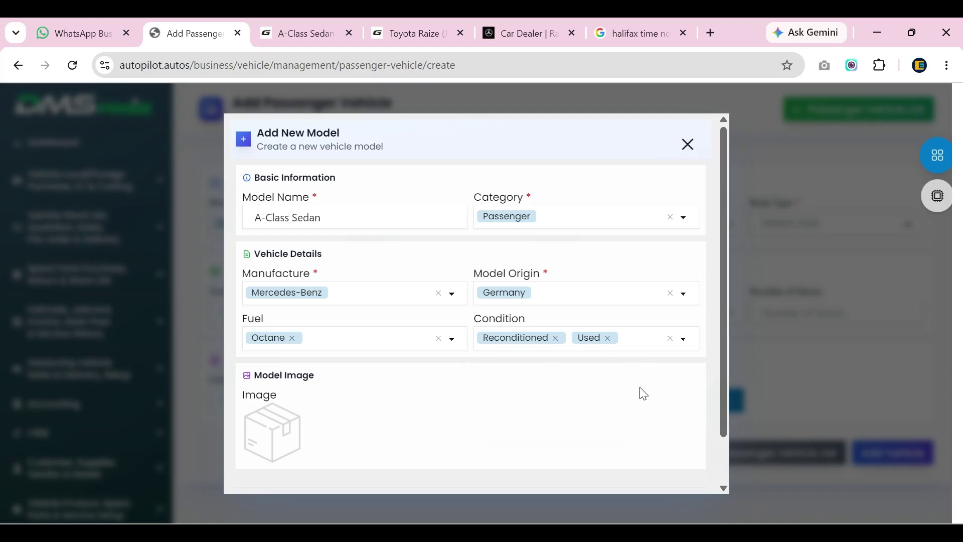
pyautogui.scroll(-1, 644, 394)
pyautogui.click(664, 479)
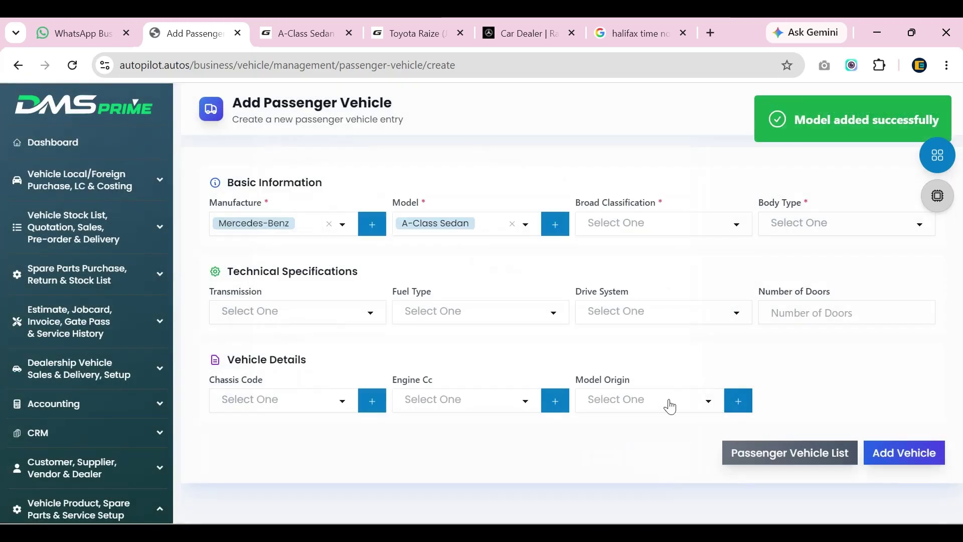
# Step: Set the vehicle's broad classification to Sedan / Small Car
pyautogui.click(643, 228)
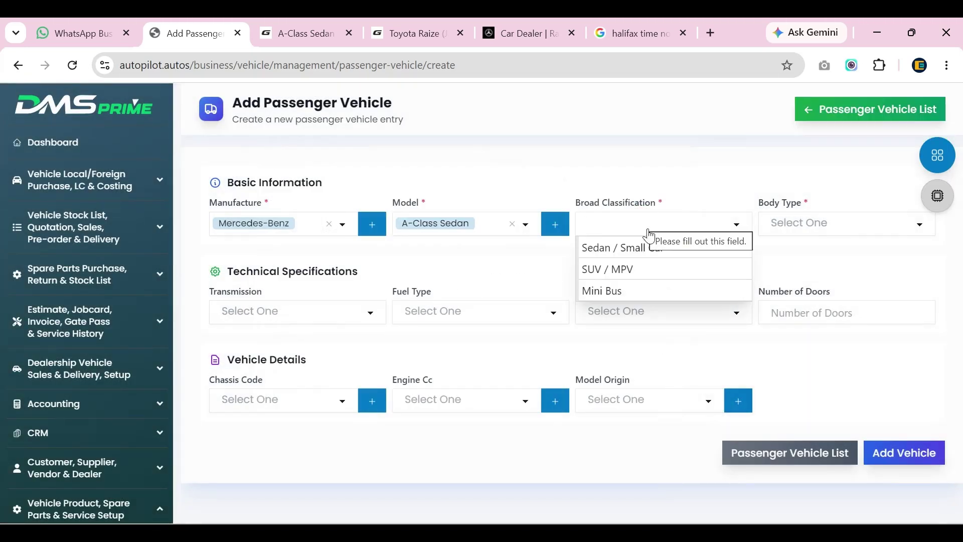
pyautogui.click(647, 250)
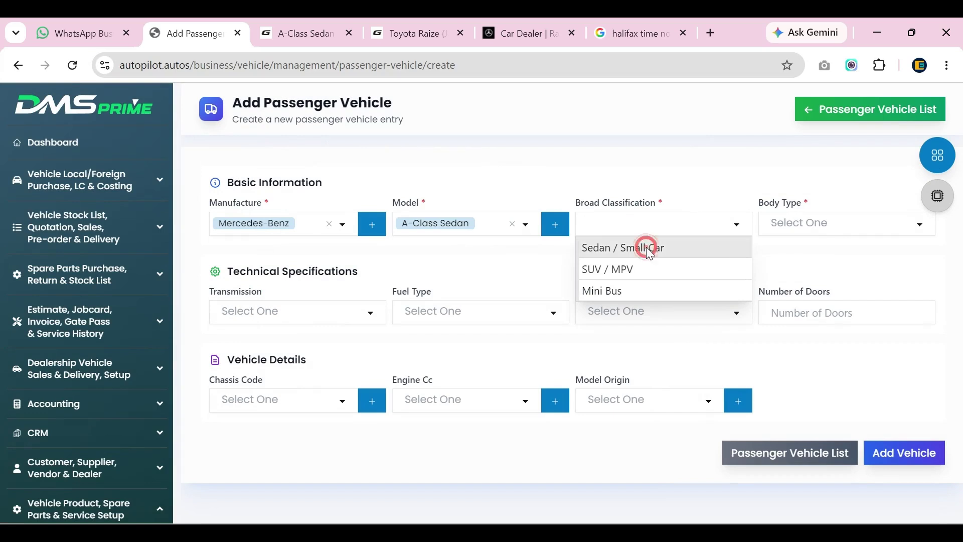
# Step: Set the vehicle's body type to Sedan and its transmission to Automatic
pyautogui.click(800, 215)
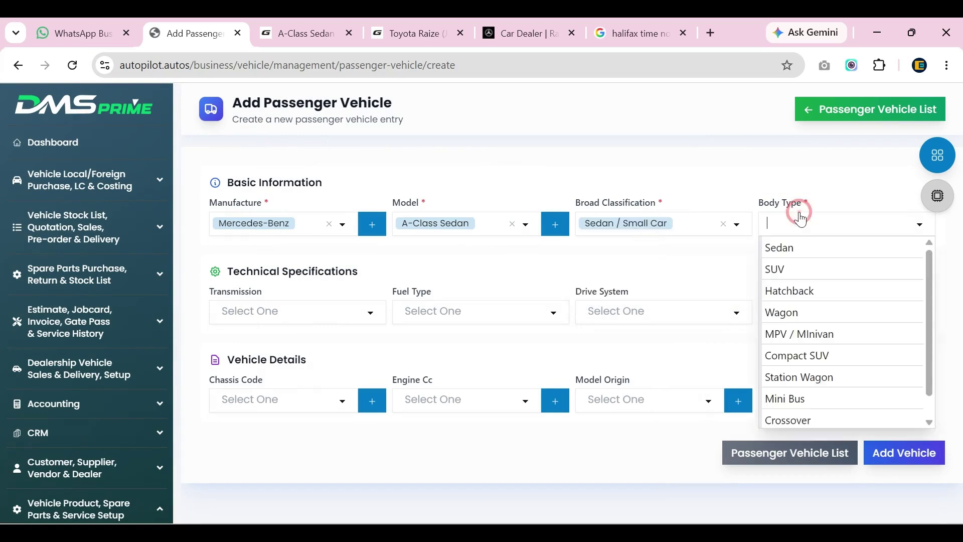
pyautogui.click(799, 250)
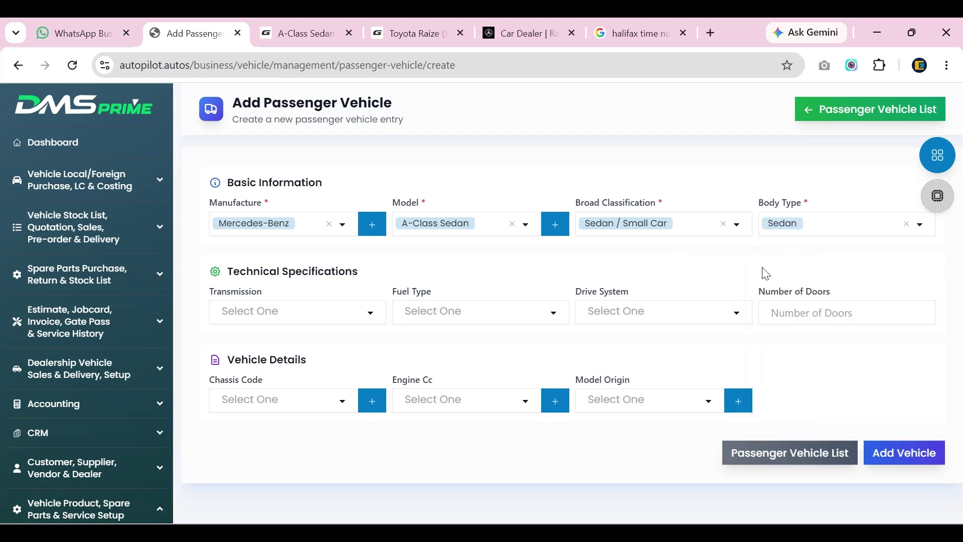
pyautogui.click(275, 319)
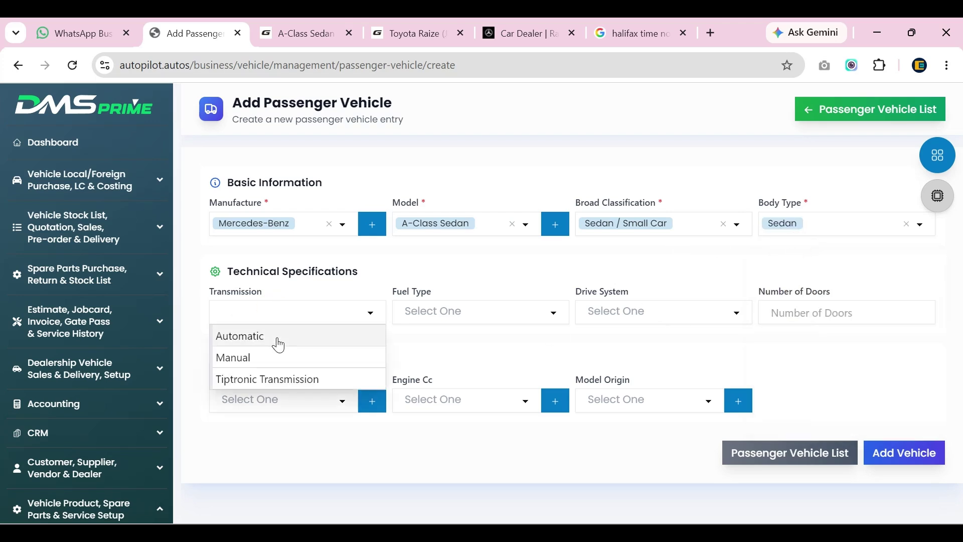
pyautogui.click(275, 340)
# Step: Set the vehicle's fuel type to Octane, its drive system to FWD and its number of doors to 4
pyautogui.click(467, 312)
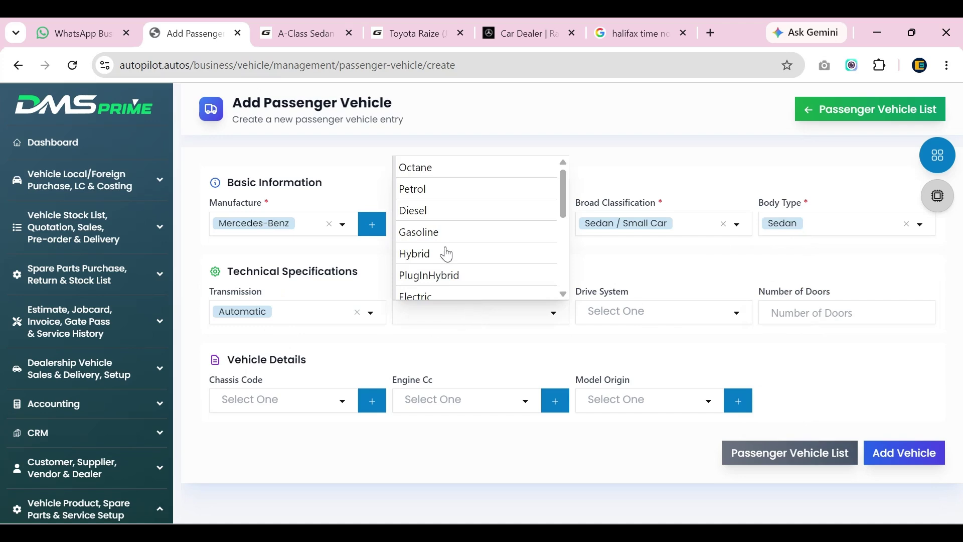
pyautogui.click(426, 168)
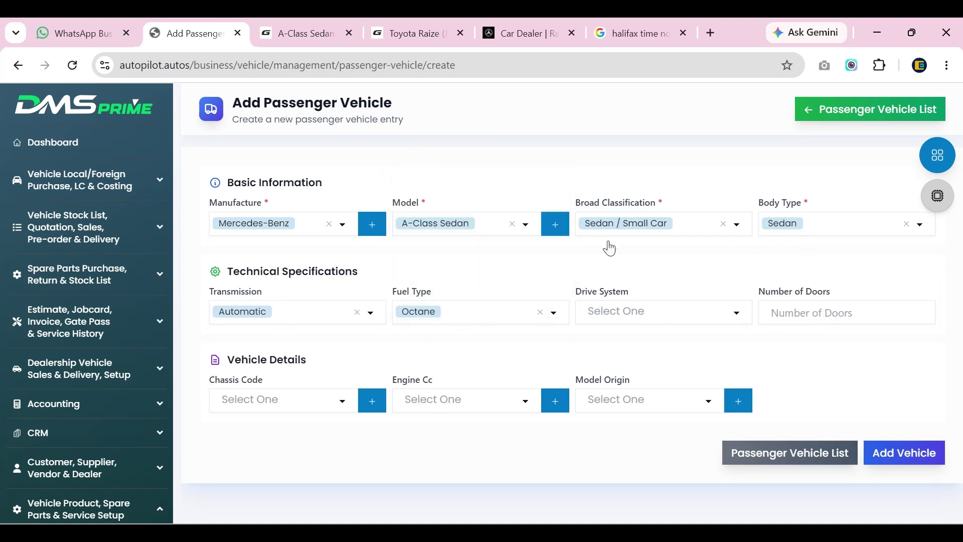
pyautogui.click(620, 311)
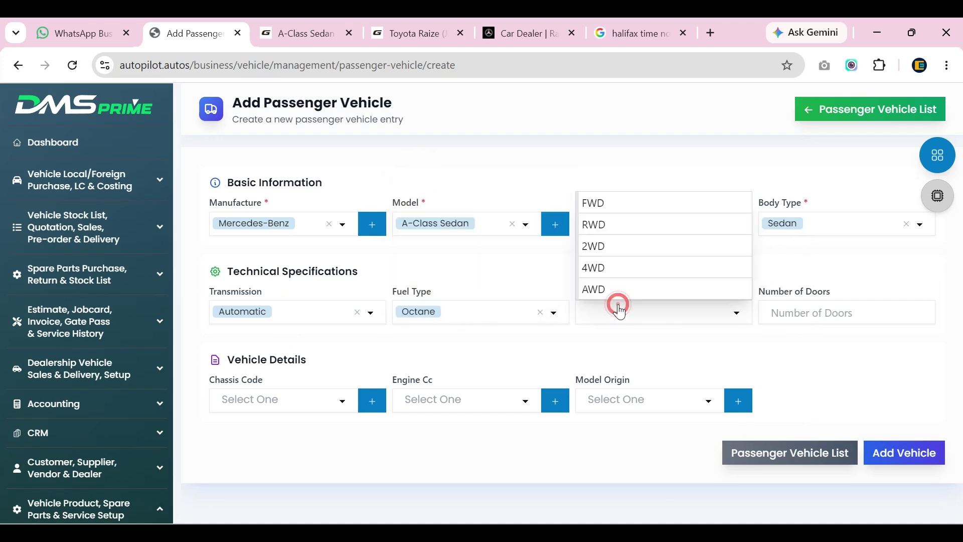
pyautogui.click(612, 203)
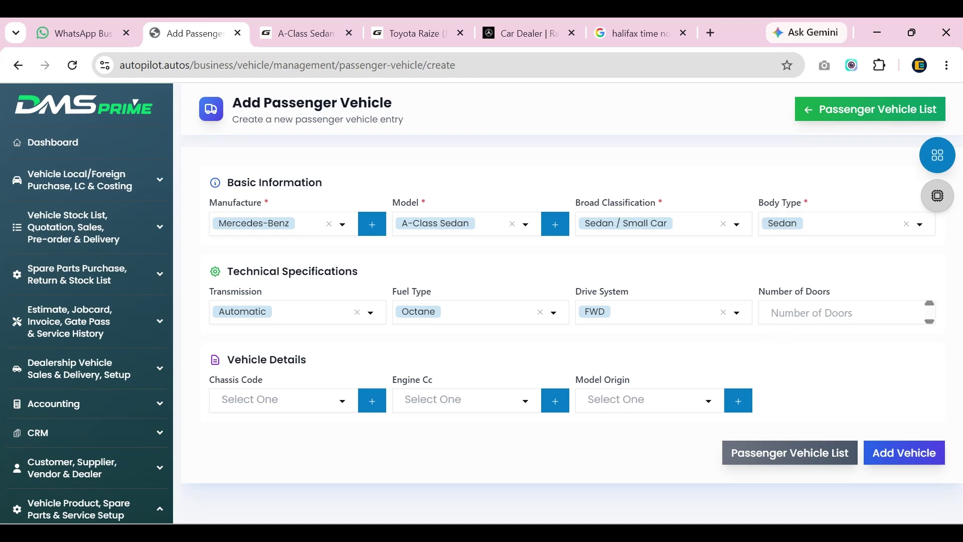
pyautogui.click(797, 312)
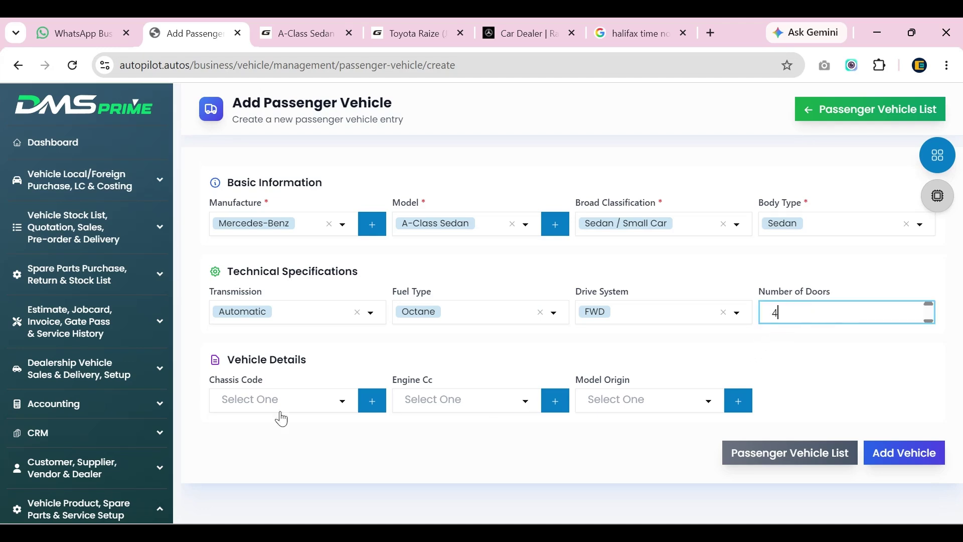
# Step: Start a new chassis code entry for the vehicle with code 177112 in the Passenger category
pyautogui.click(270, 394)
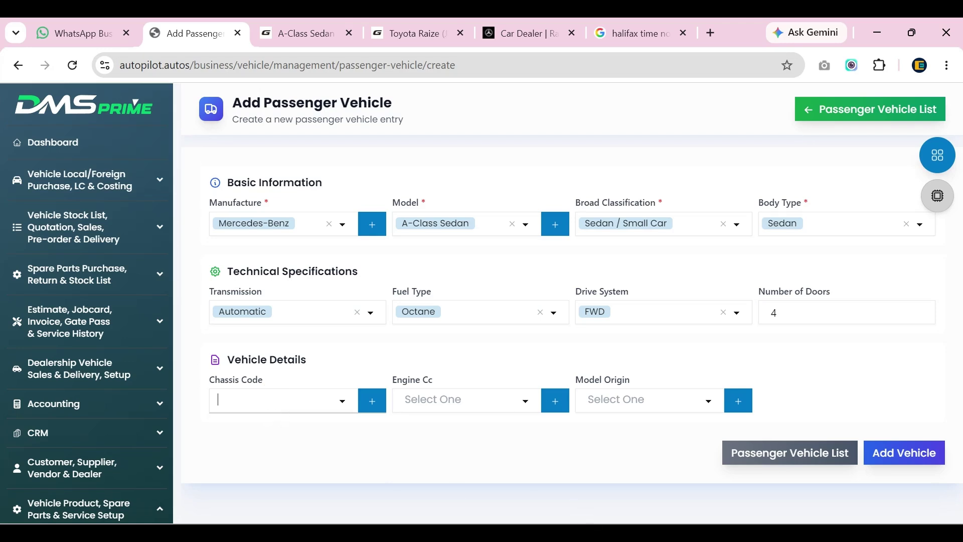
pyautogui.click(366, 409)
pyautogui.click(366, 412)
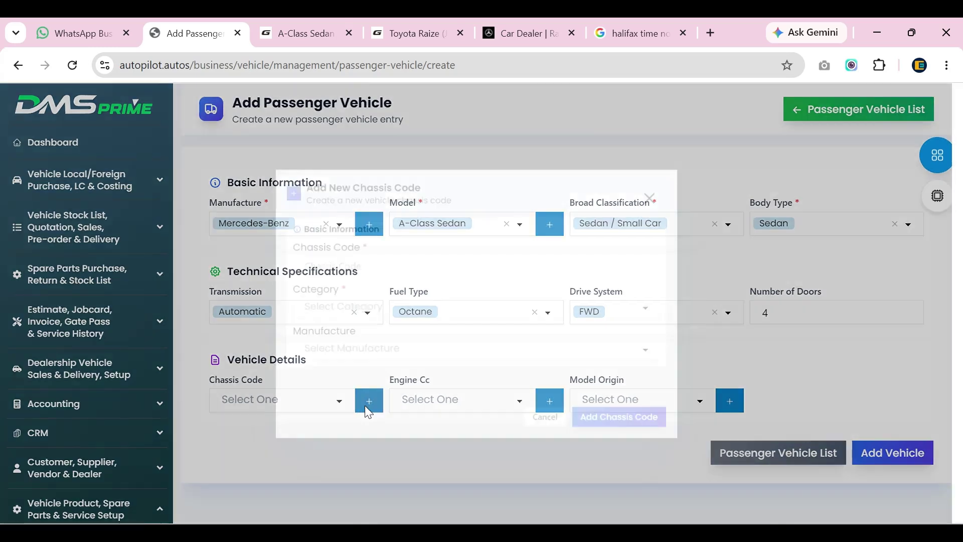
pyautogui.click(337, 262)
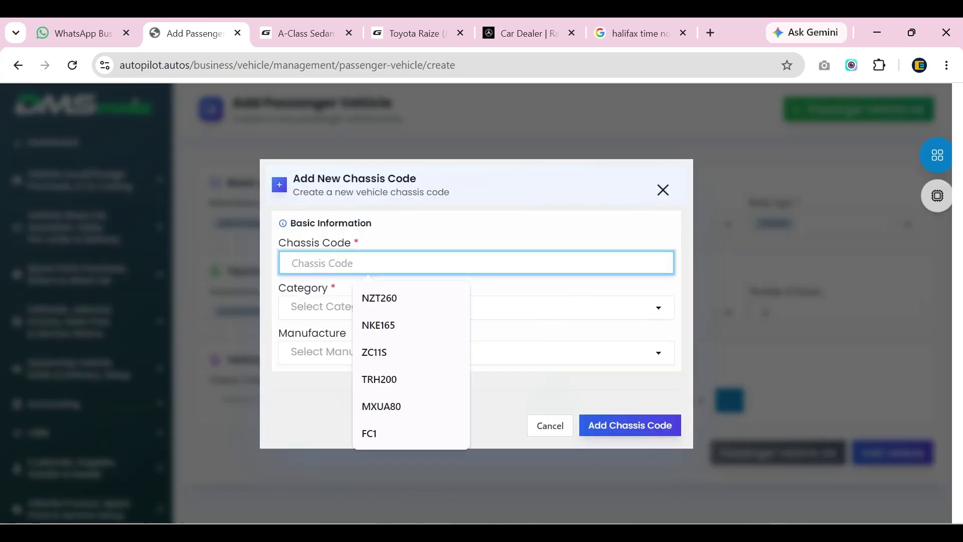
pyautogui.rightClick(327, 268)
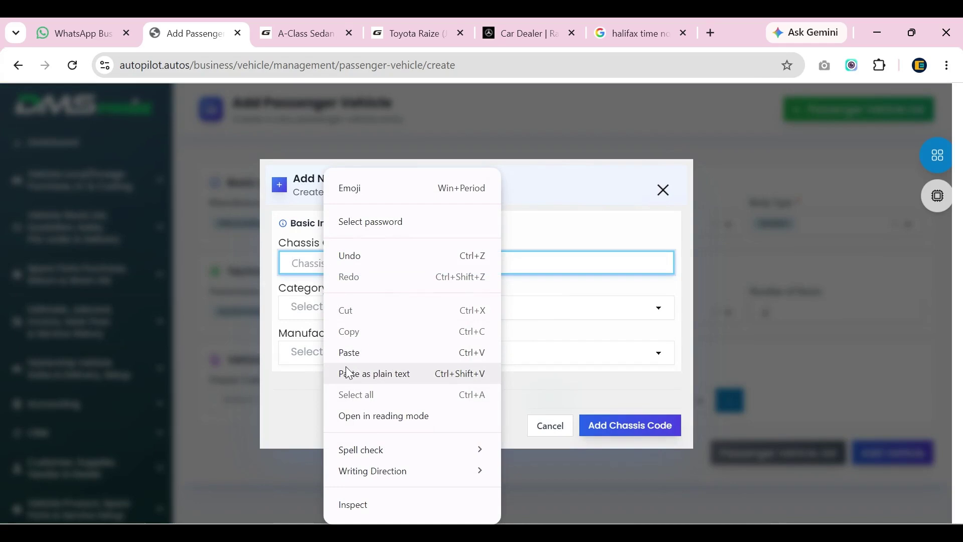
pyautogui.click(348, 373)
pyautogui.click(350, 306)
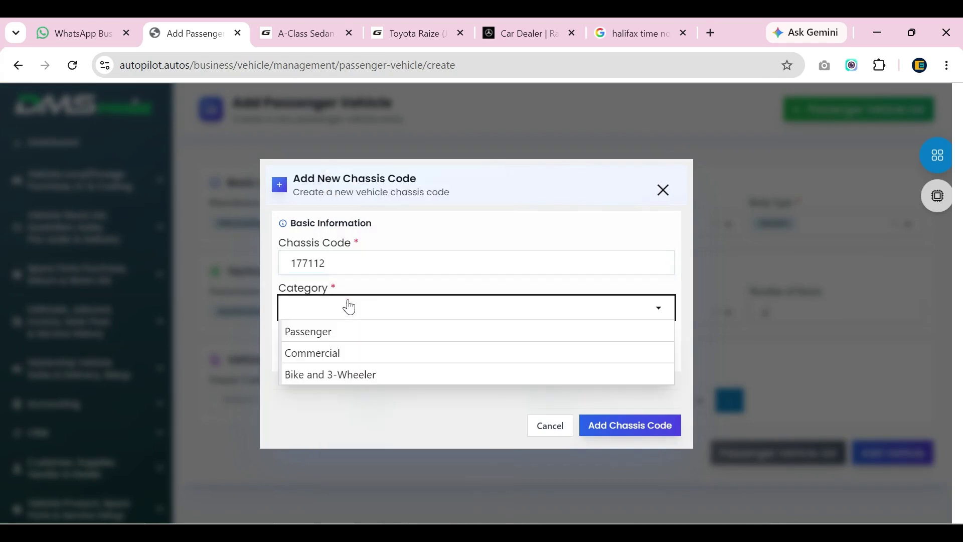
pyautogui.click(335, 331)
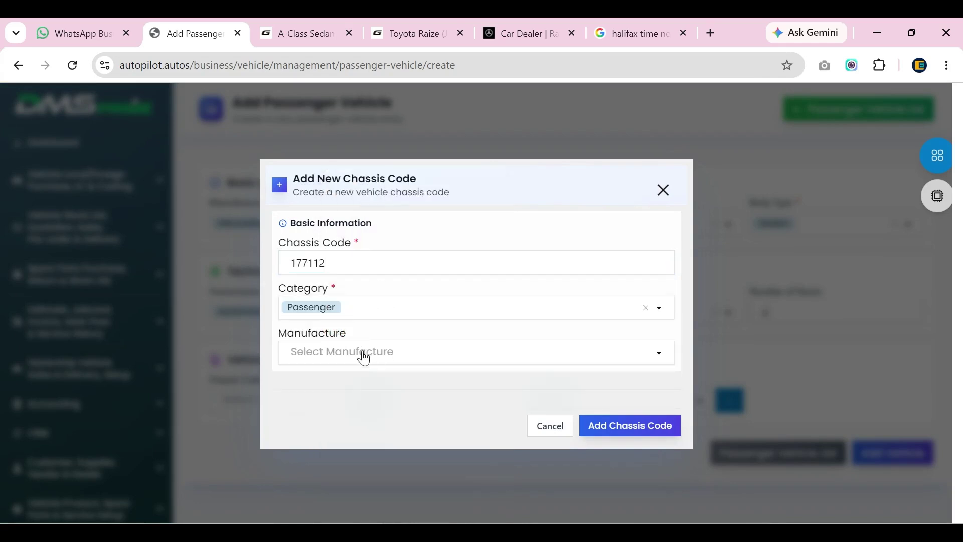
# Step: Set the new chassis code's manufacturer to Mercedes-Benz, save it, and use it for the vehicle
pyautogui.click(347, 354)
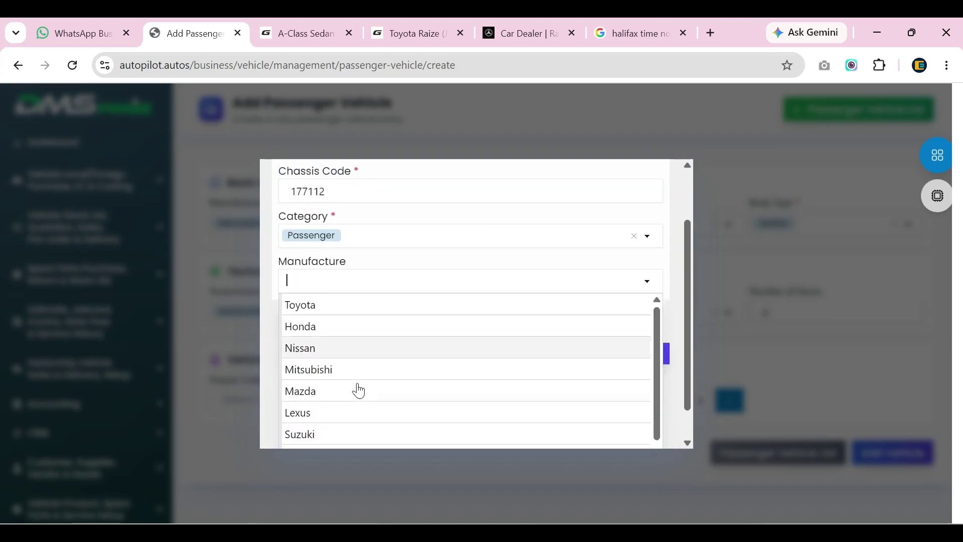
pyautogui.scroll(-1, 356, 386)
pyautogui.click(351, 406)
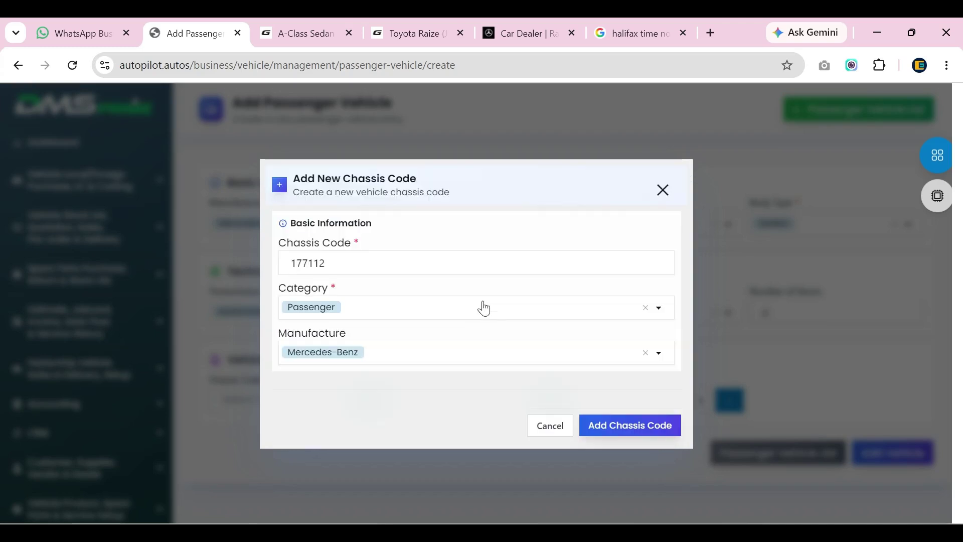
pyautogui.click(613, 425)
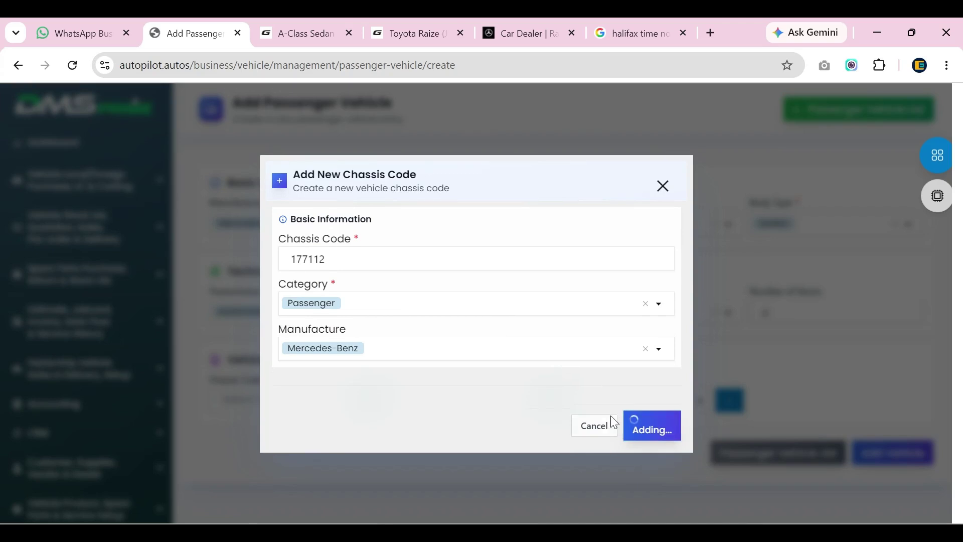
pyautogui.click(281, 397)
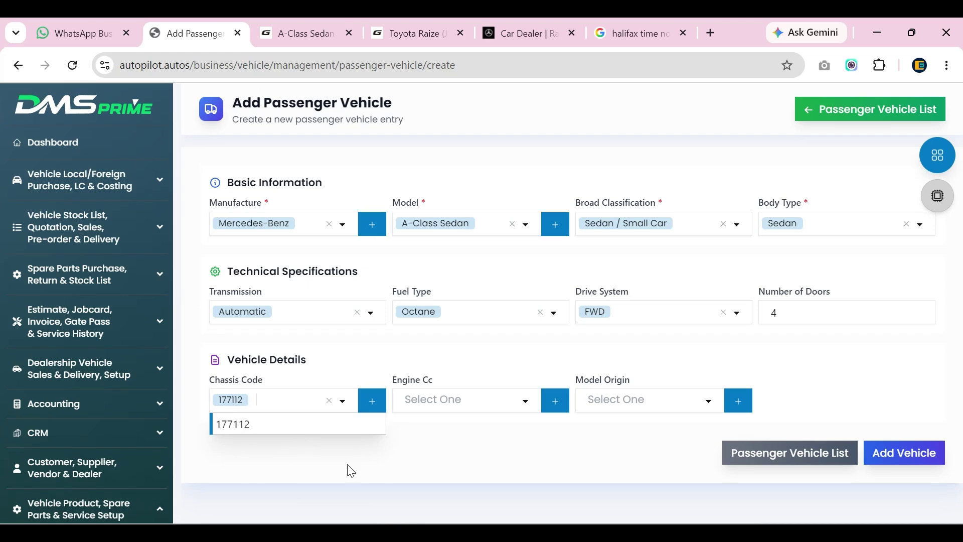
# Step: Look for engine capacity 1949 in the vehicle's options and add it as a new engine CC entry
pyautogui.click(430, 399)
pyautogui.write('1949')
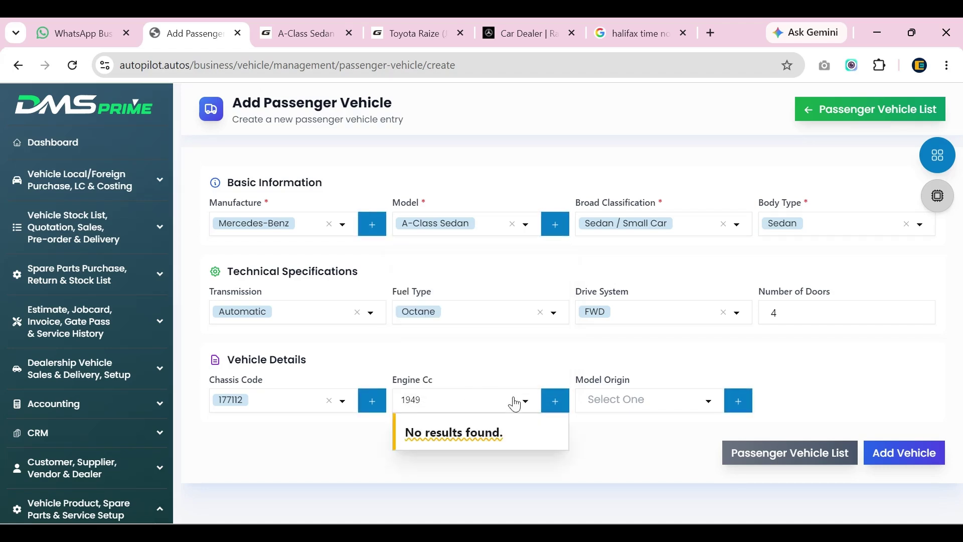
pyautogui.click(551, 406)
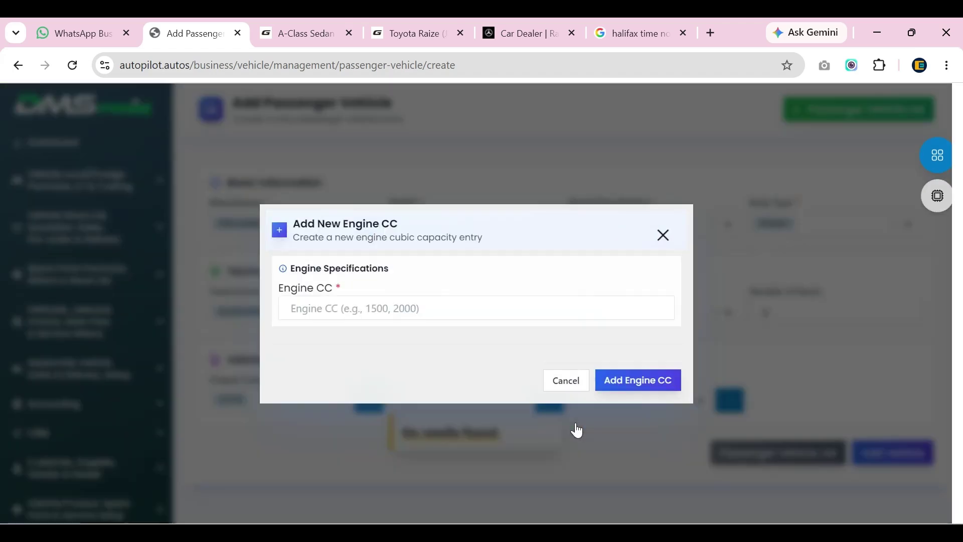
pyautogui.click(392, 307)
pyautogui.write('19')
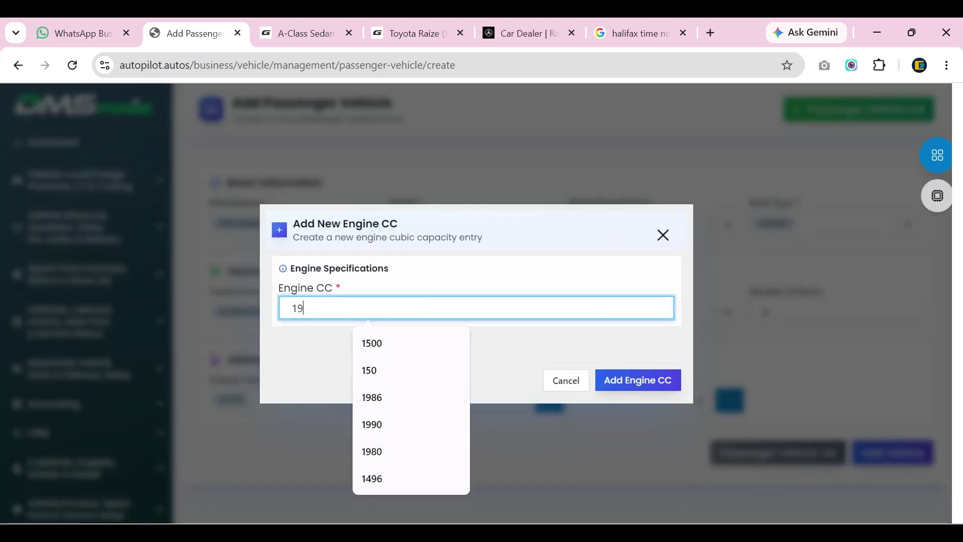
pyautogui.write('49')
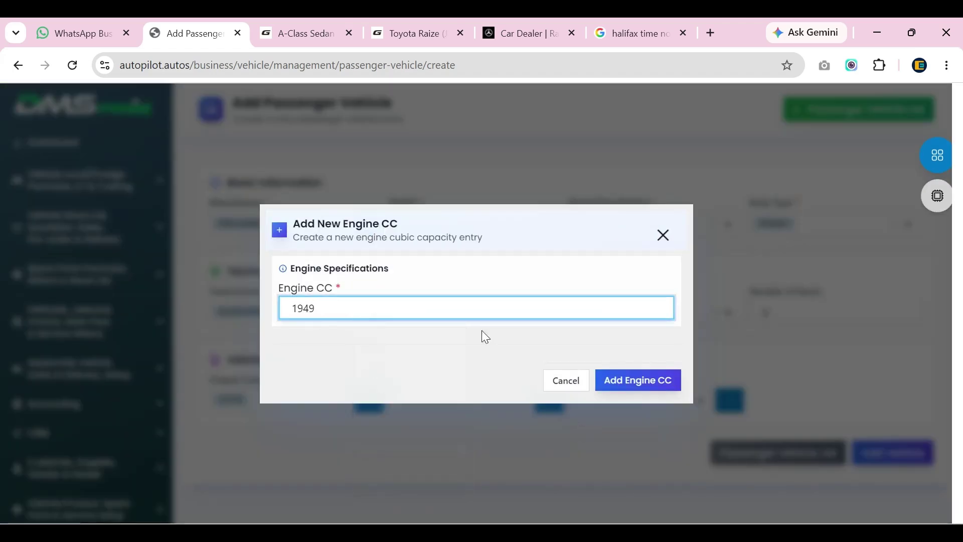
pyautogui.click(648, 384)
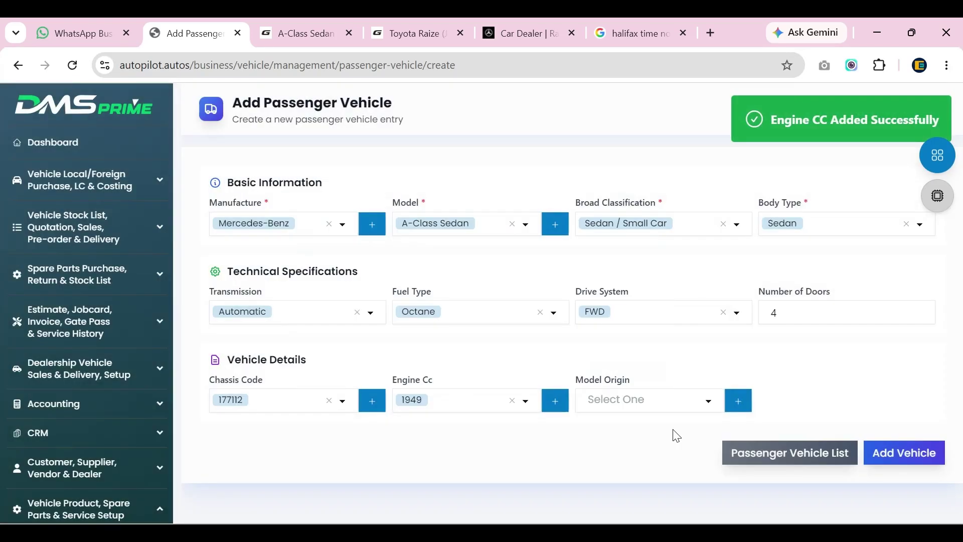
# Step: Set the vehicle's engine capacity to 1498 and its model origin to Germany, and save the vehicle
pyautogui.click(618, 399)
pyautogui.click(607, 466)
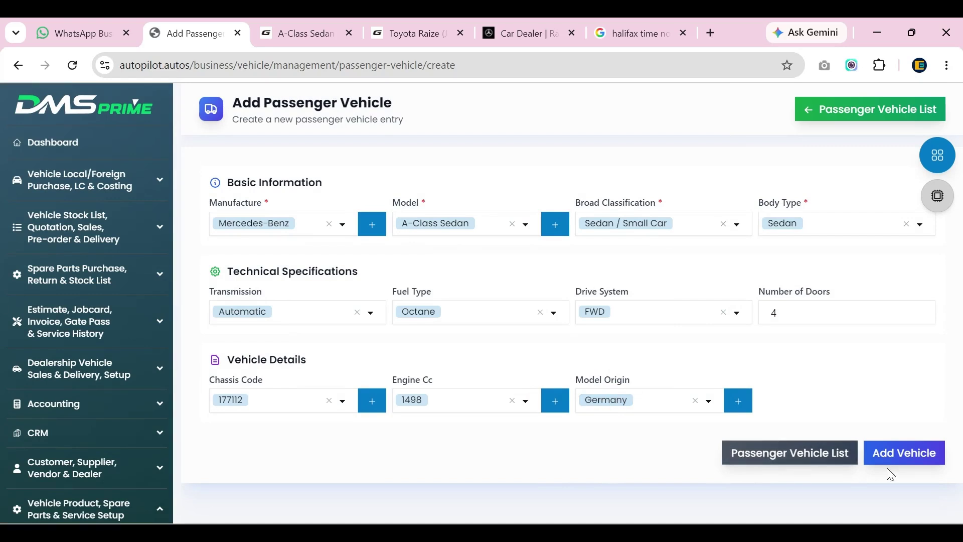
pyautogui.click(898, 459)
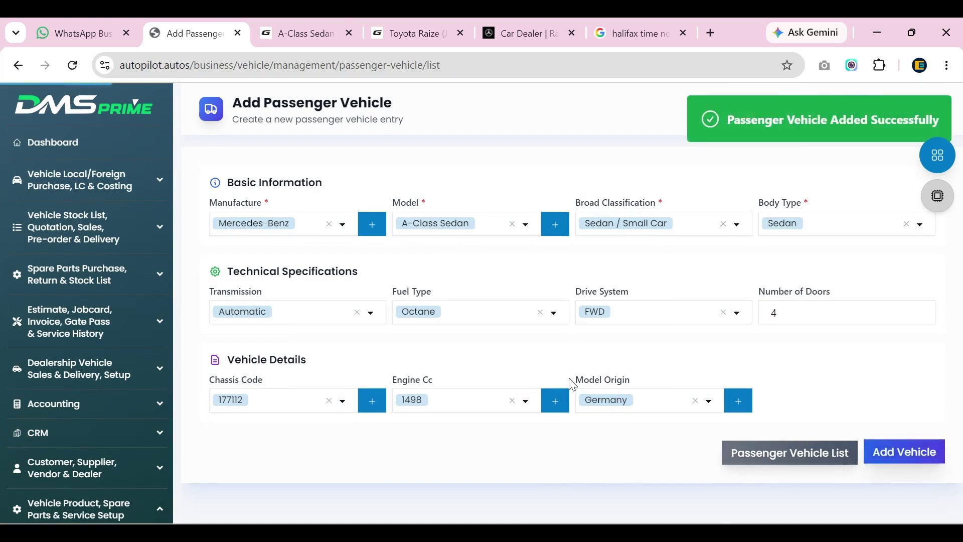
# Step: Filter the passenger vehicle list by the manufacturer Mercedes-Benz to check the new entry
pyautogui.click(448, 195)
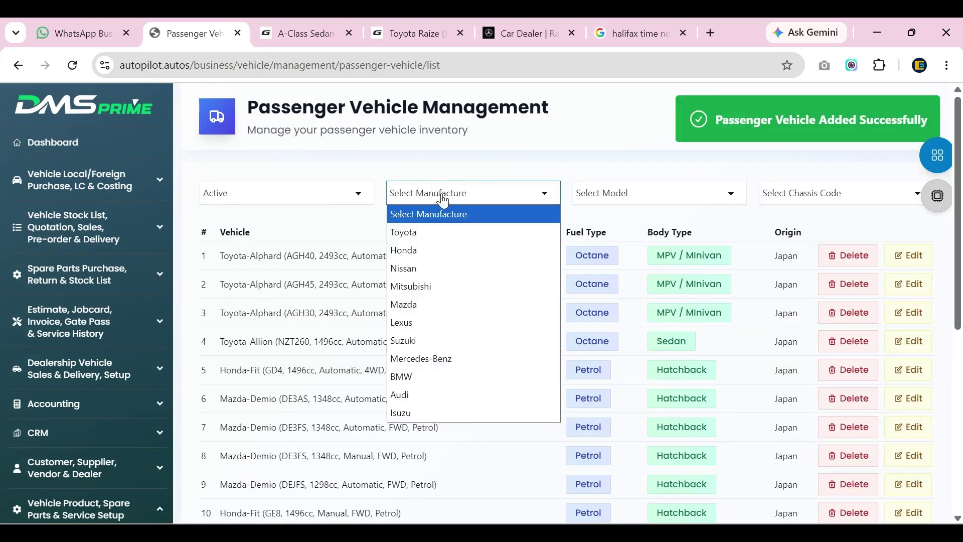
pyautogui.click(448, 362)
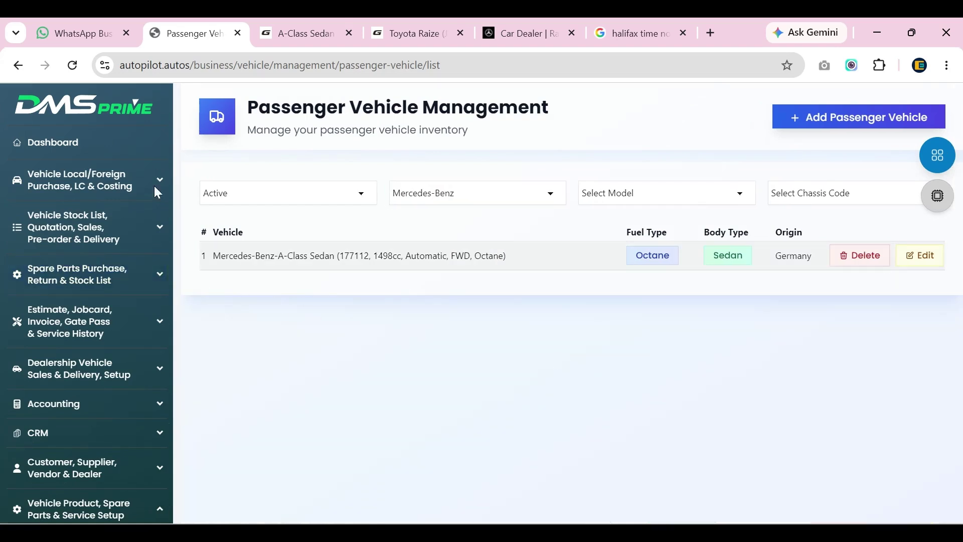
# Step: Open a new local purchase form from the dashboard and go to its vehicle selection
pyautogui.click(51, 149)
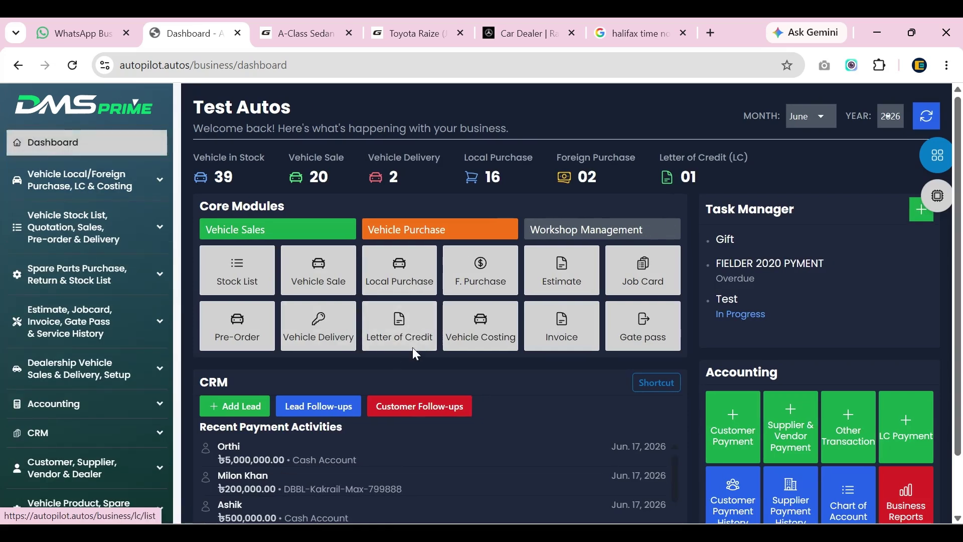
pyautogui.click(432, 280)
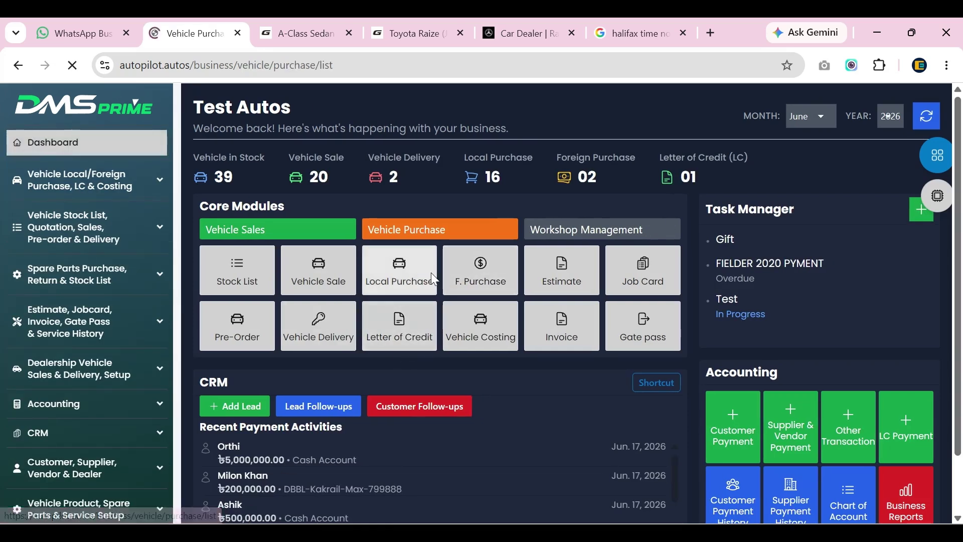
pyautogui.click(855, 120)
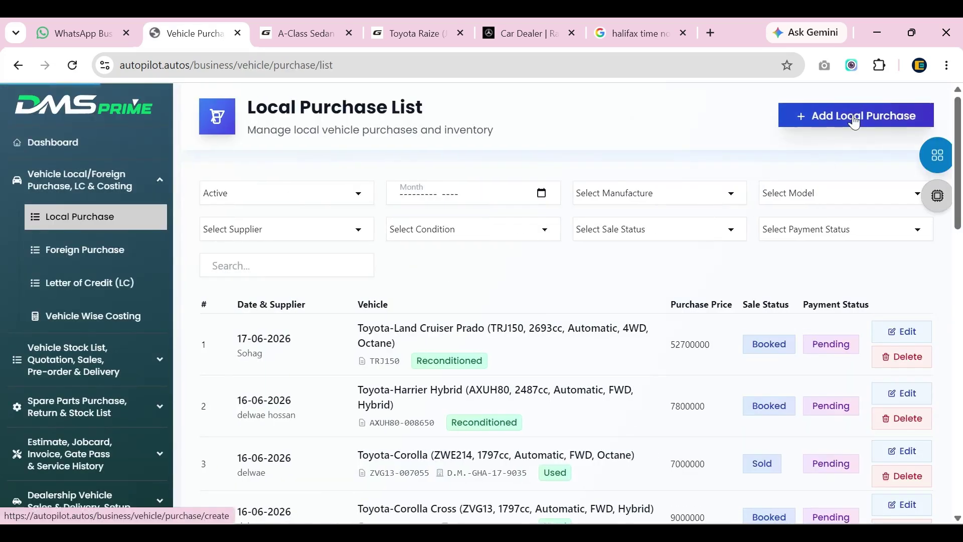
pyautogui.click(321, 331)
pyautogui.scroll(-2, 436, 404)
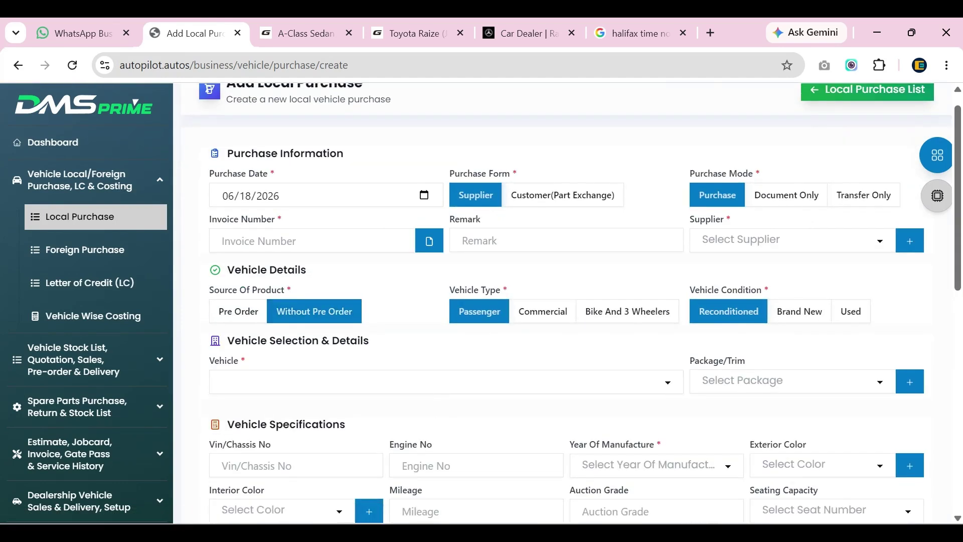
# Step: Search the purchase form's vehicles for "me" and "raiz", select the Toyota-Raize, and return to the dashboard without saving
pyautogui.click(351, 331)
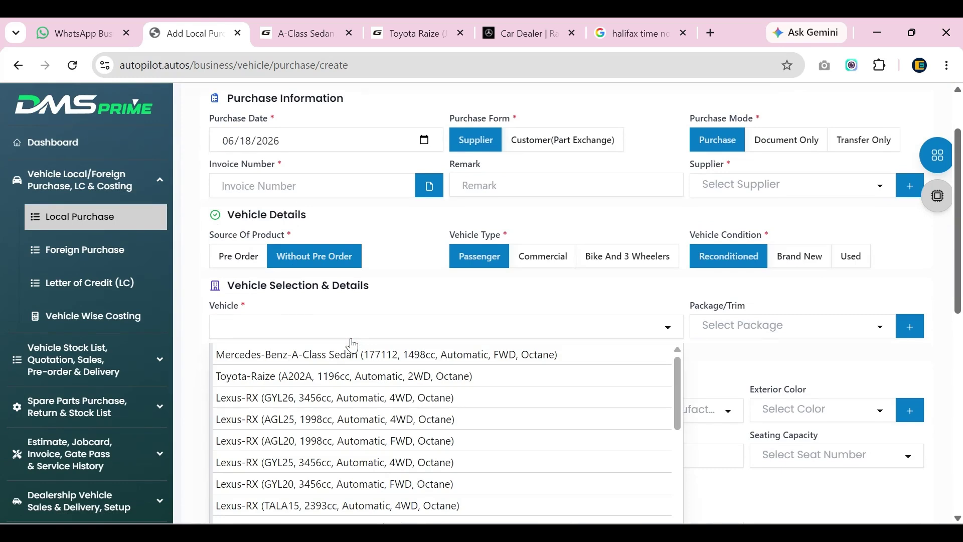
pyautogui.write('me')
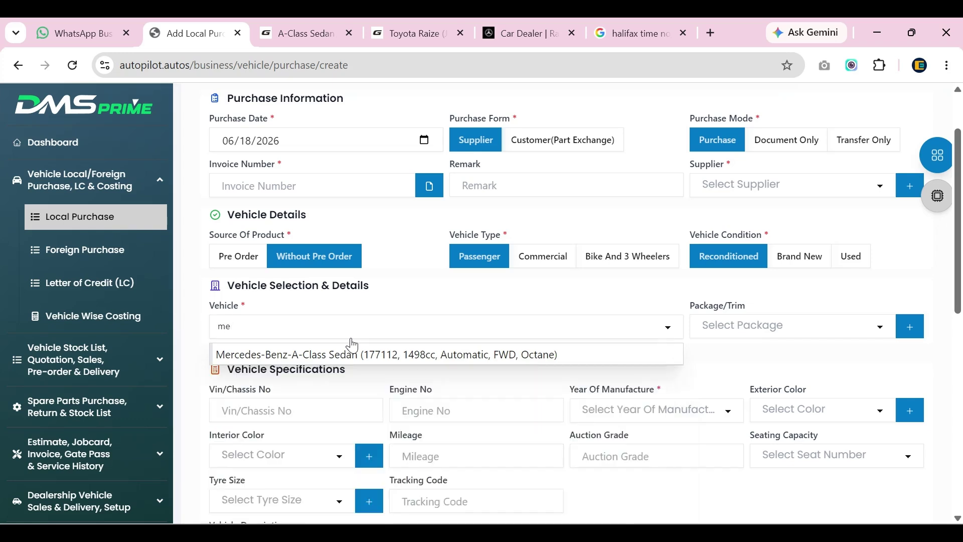
pyautogui.write('raiz')
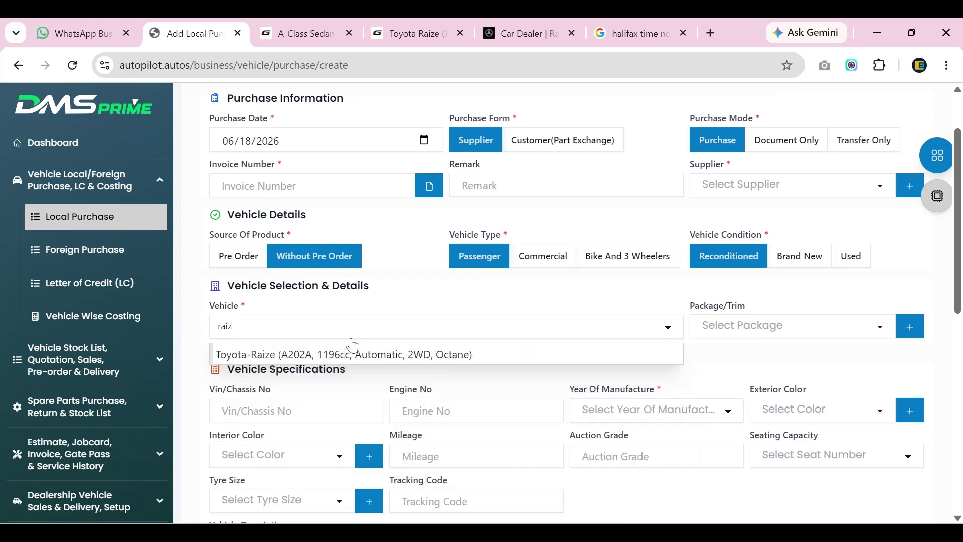
pyautogui.click(372, 355)
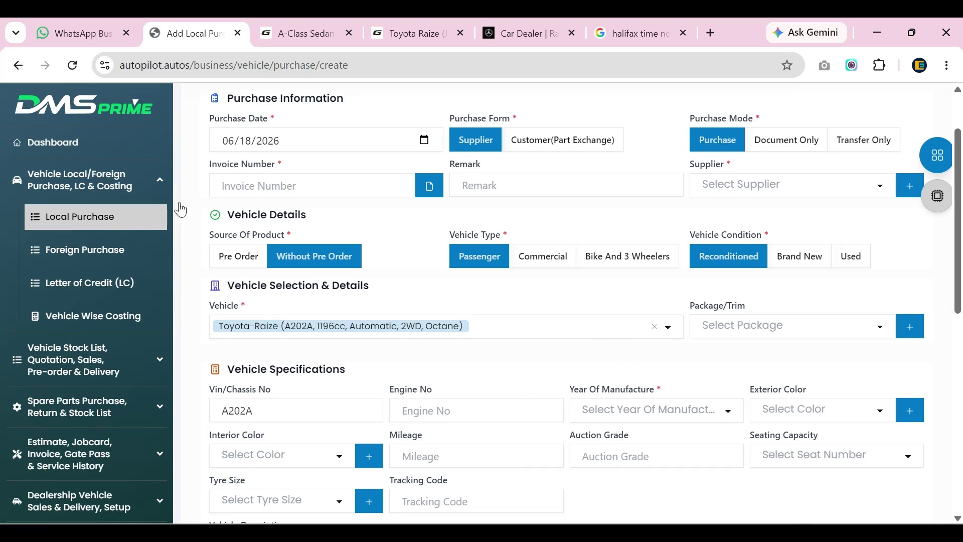
pyautogui.click(112, 155)
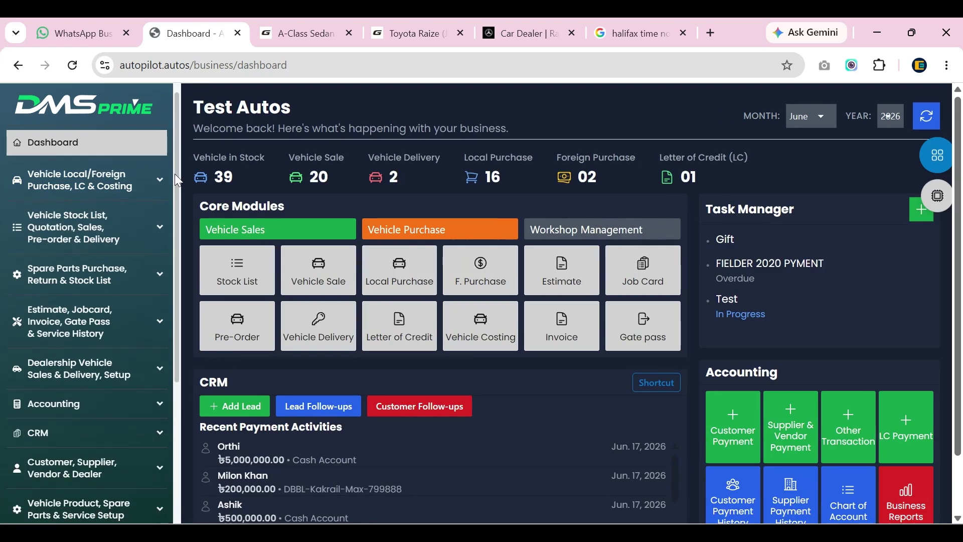